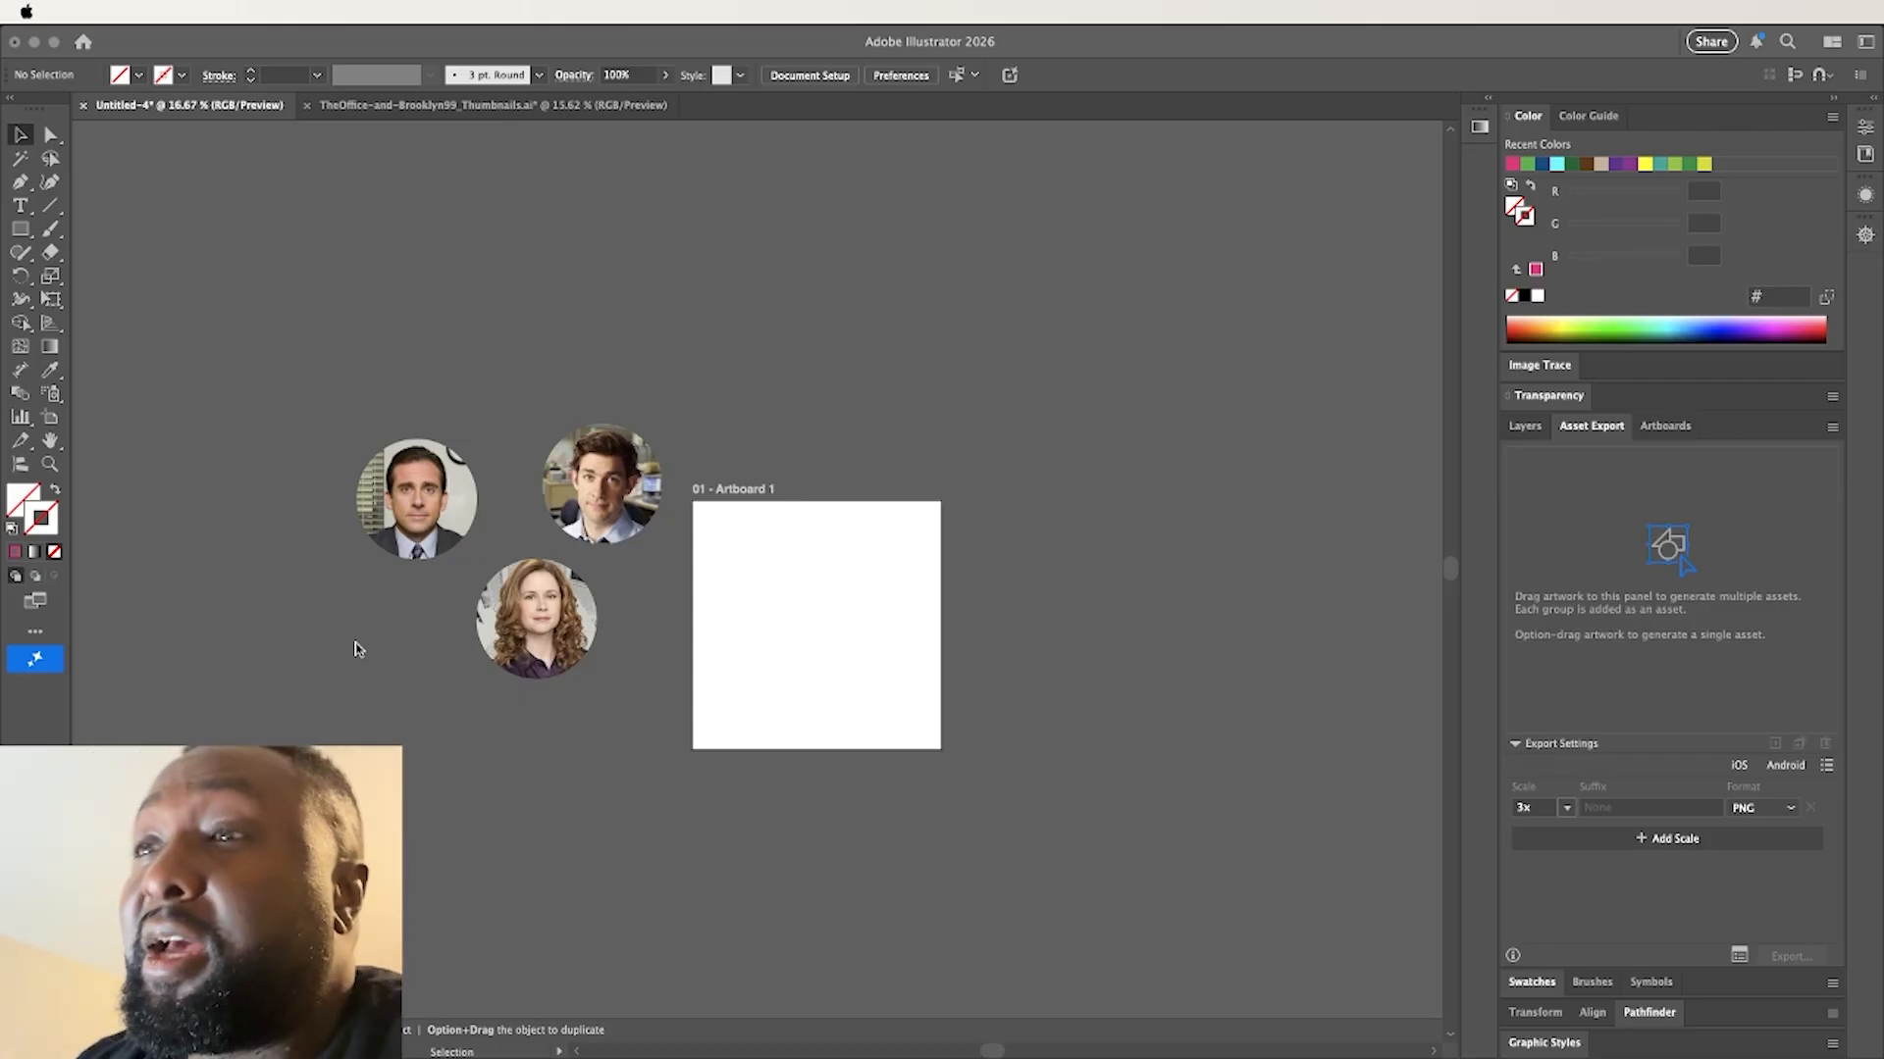
Move the three circular portraits up and closer to the artboard, keeping their triangular arrangement, and deselect them
{"action": "left_click", "coordinate": [358, 680]}
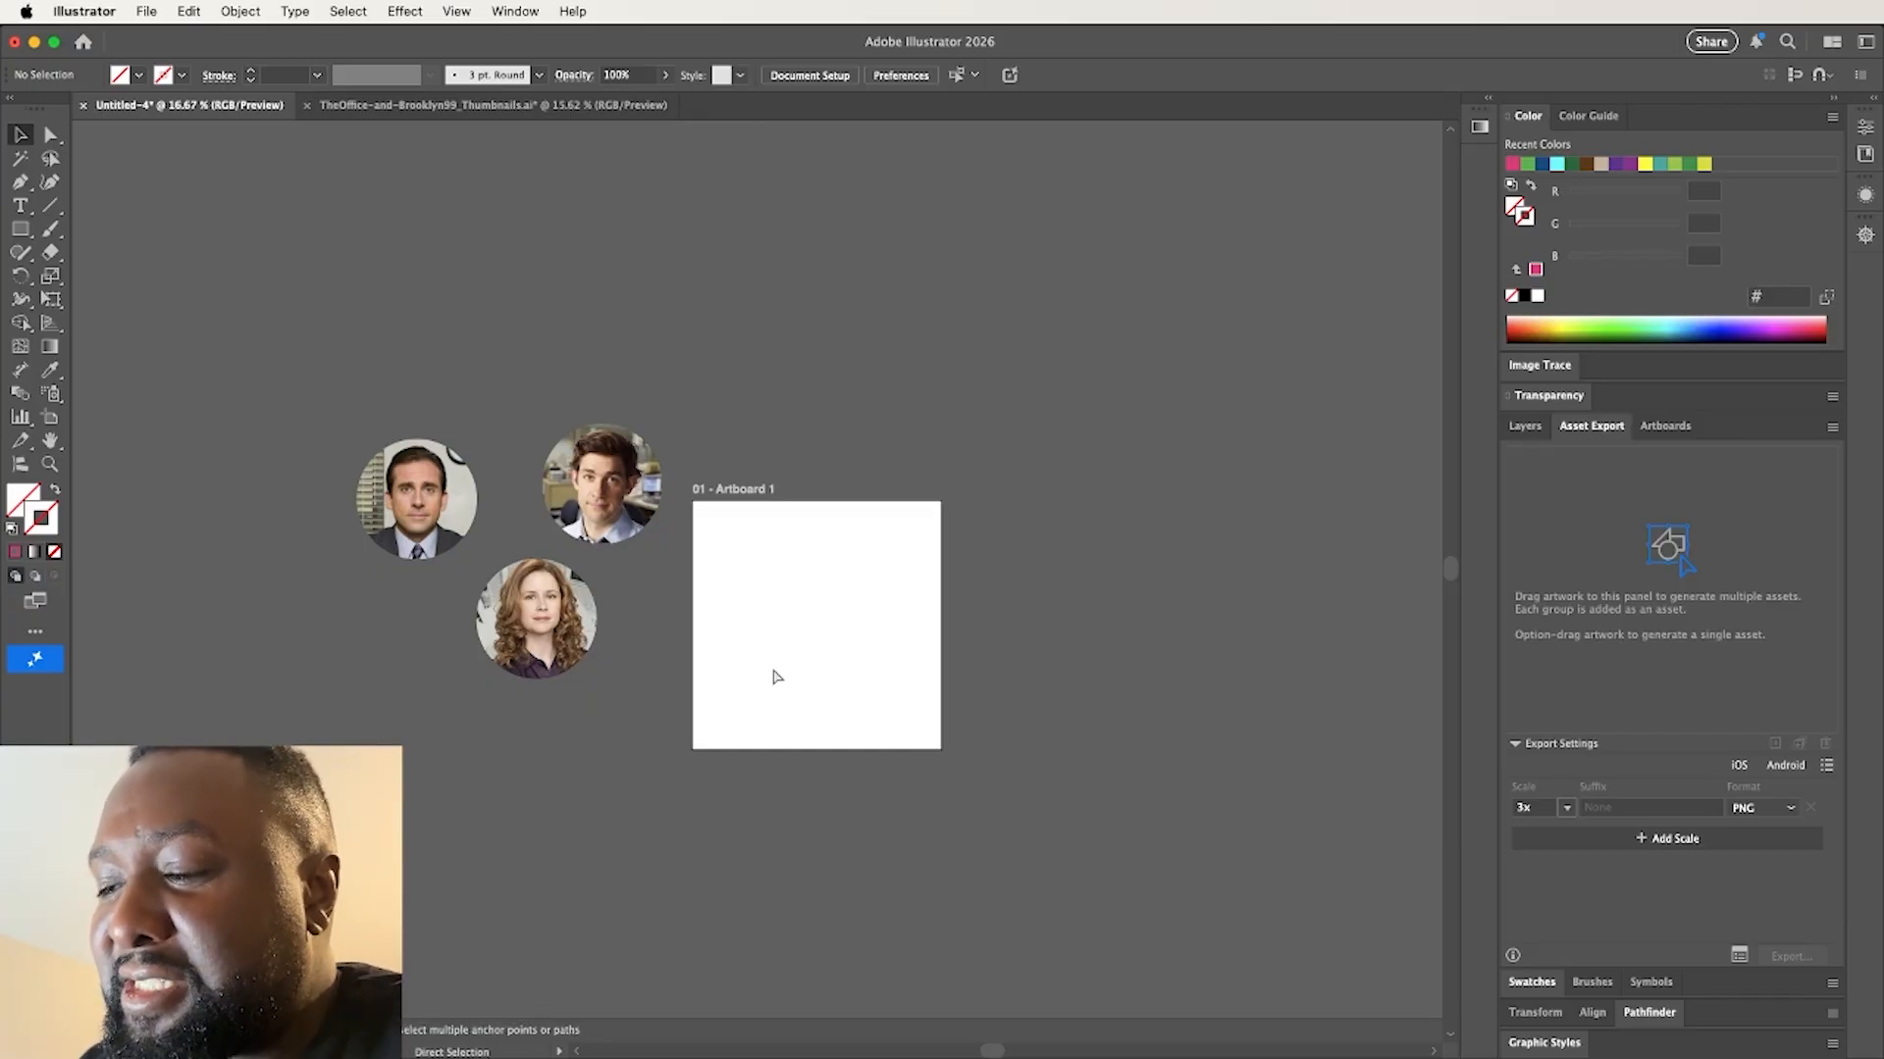
{"action": "key", "text": "super+equal"}
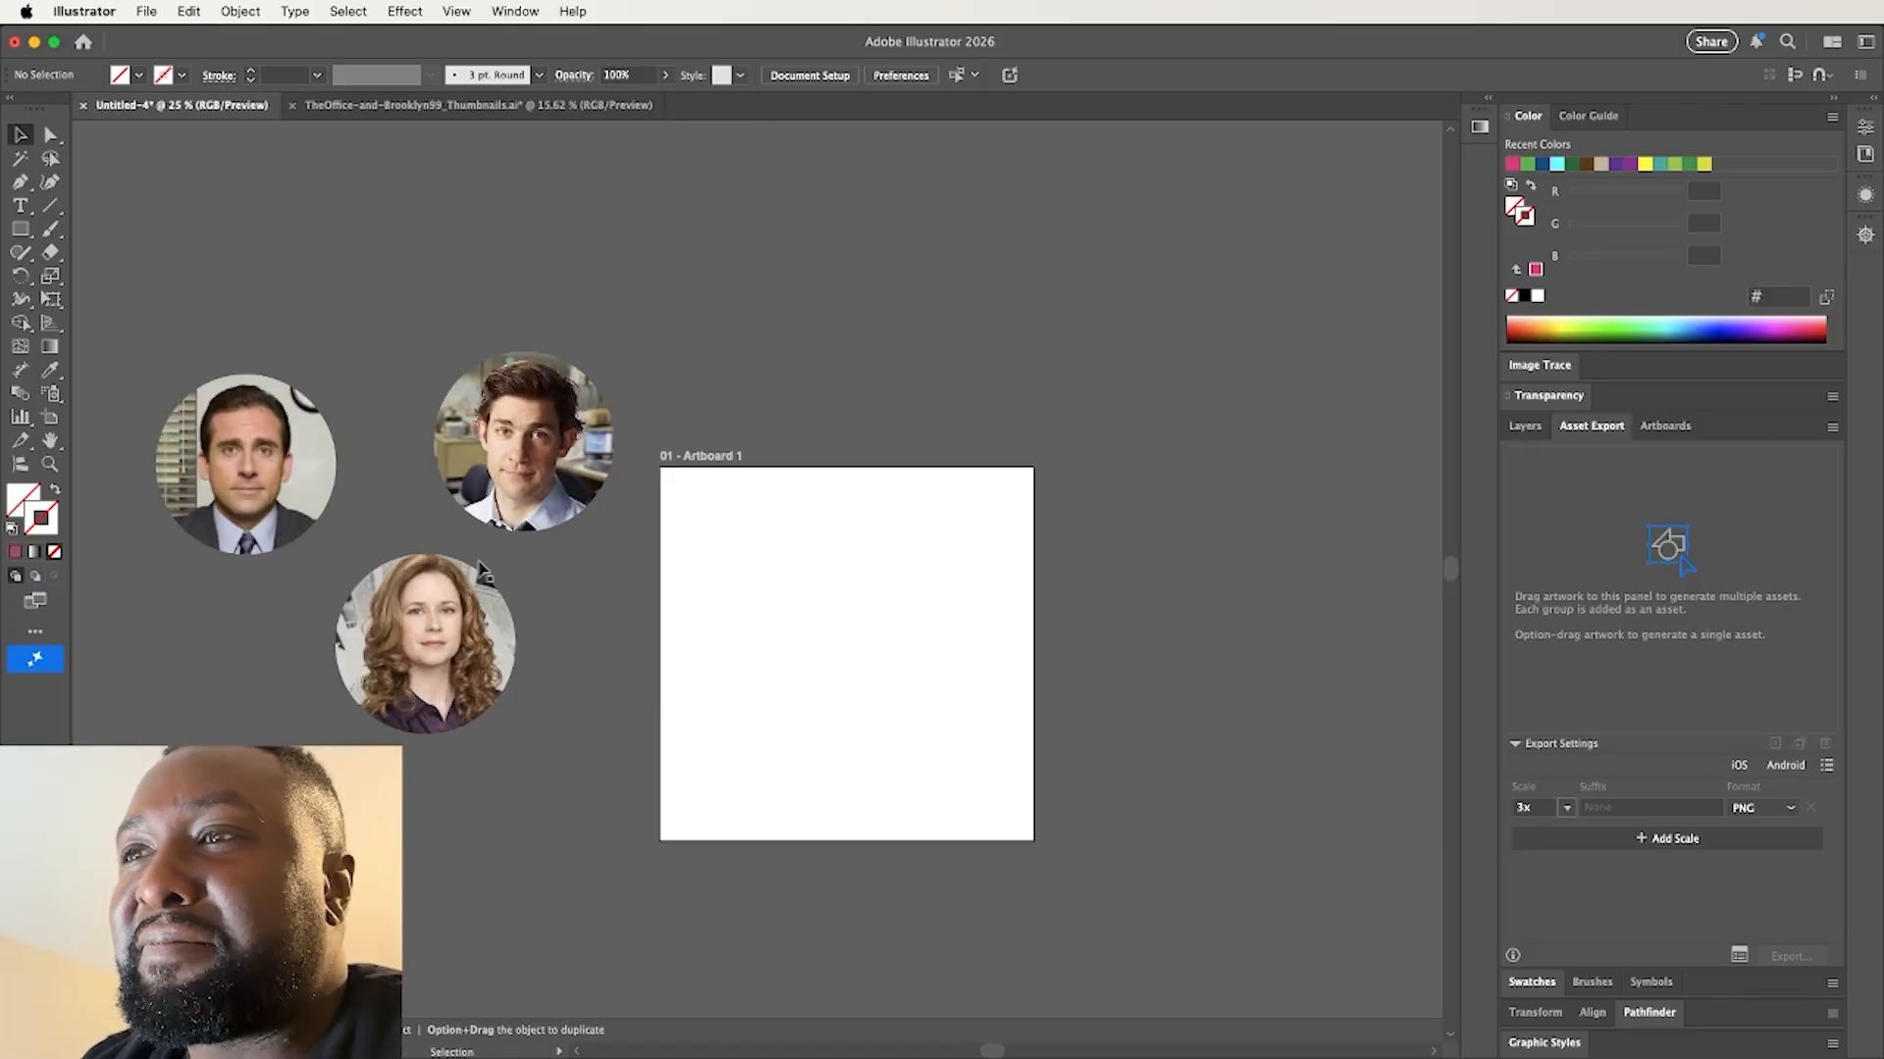
{"action": "left_click_drag", "start_coordinate": [564, 486], "coordinate": [627, 378]}
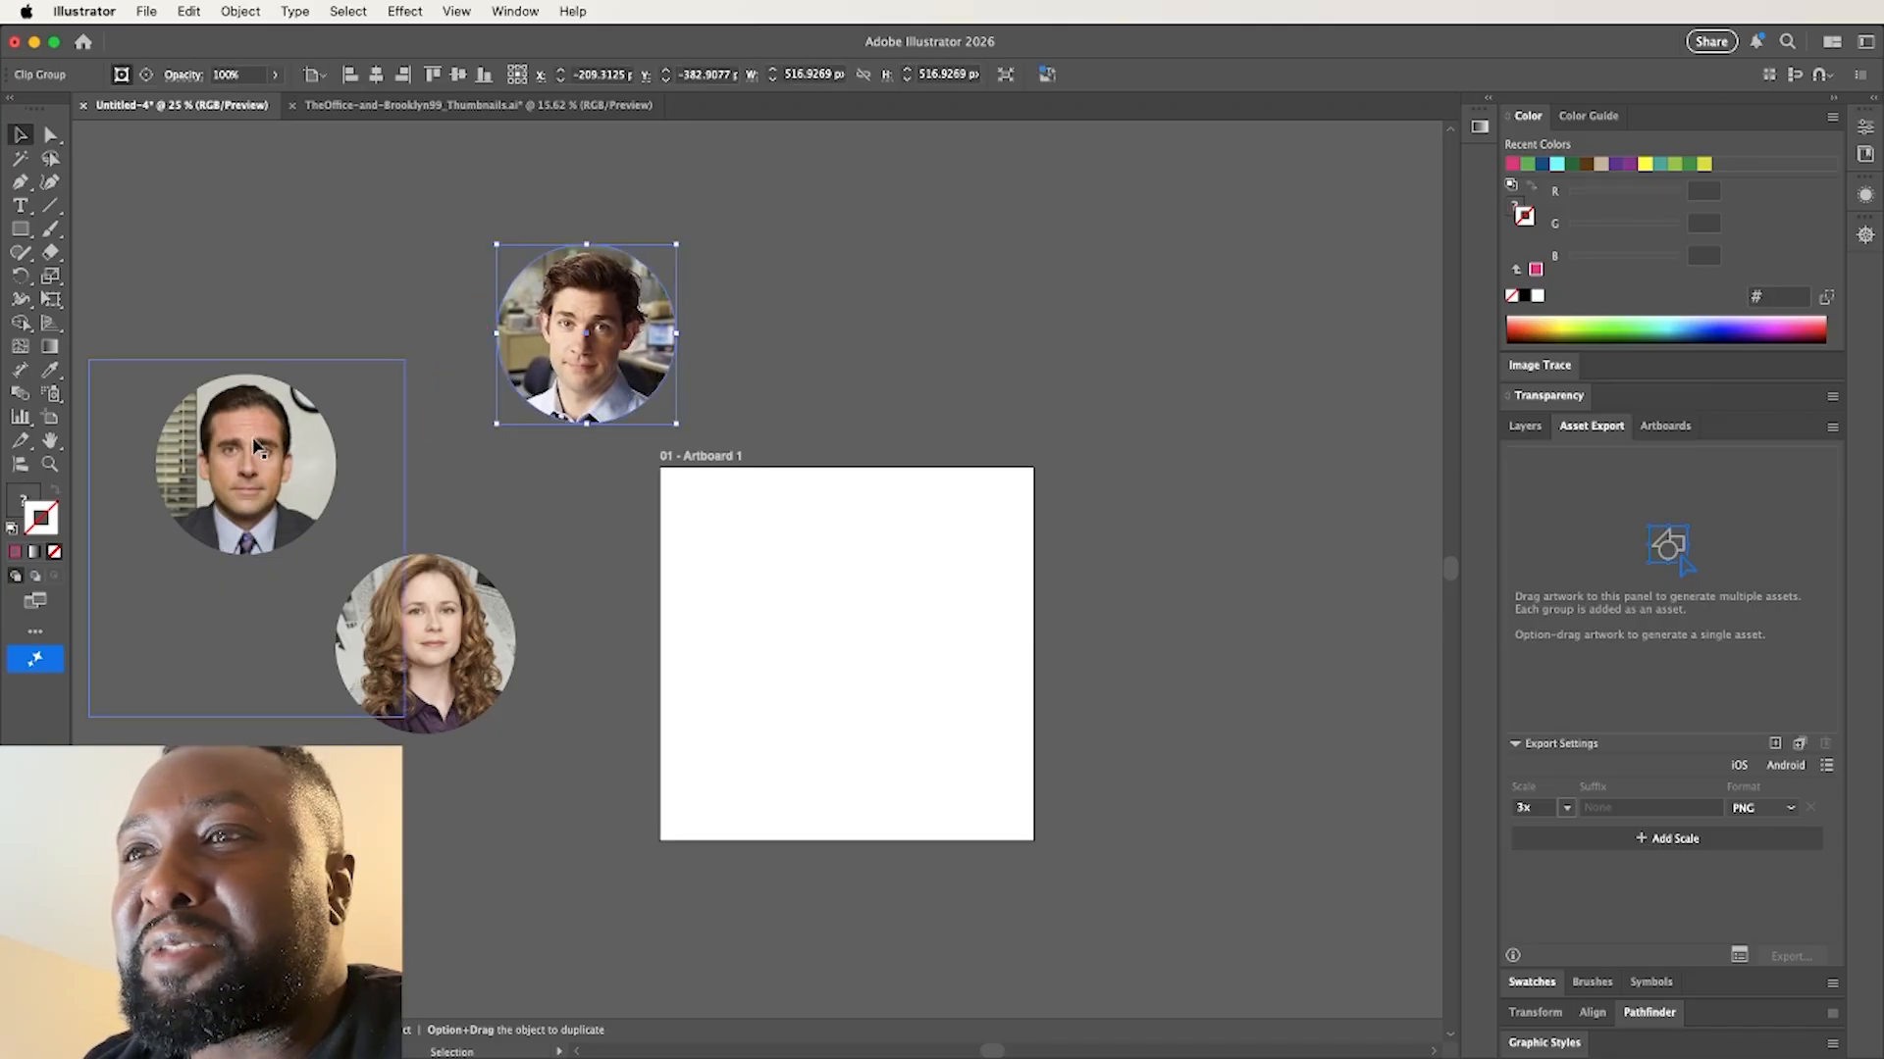
{"action": "left_click_drag", "start_coordinate": [260, 446], "coordinate": [381, 361]}
{"action": "left_click_drag", "start_coordinate": [419, 610], "coordinate": [518, 521]}
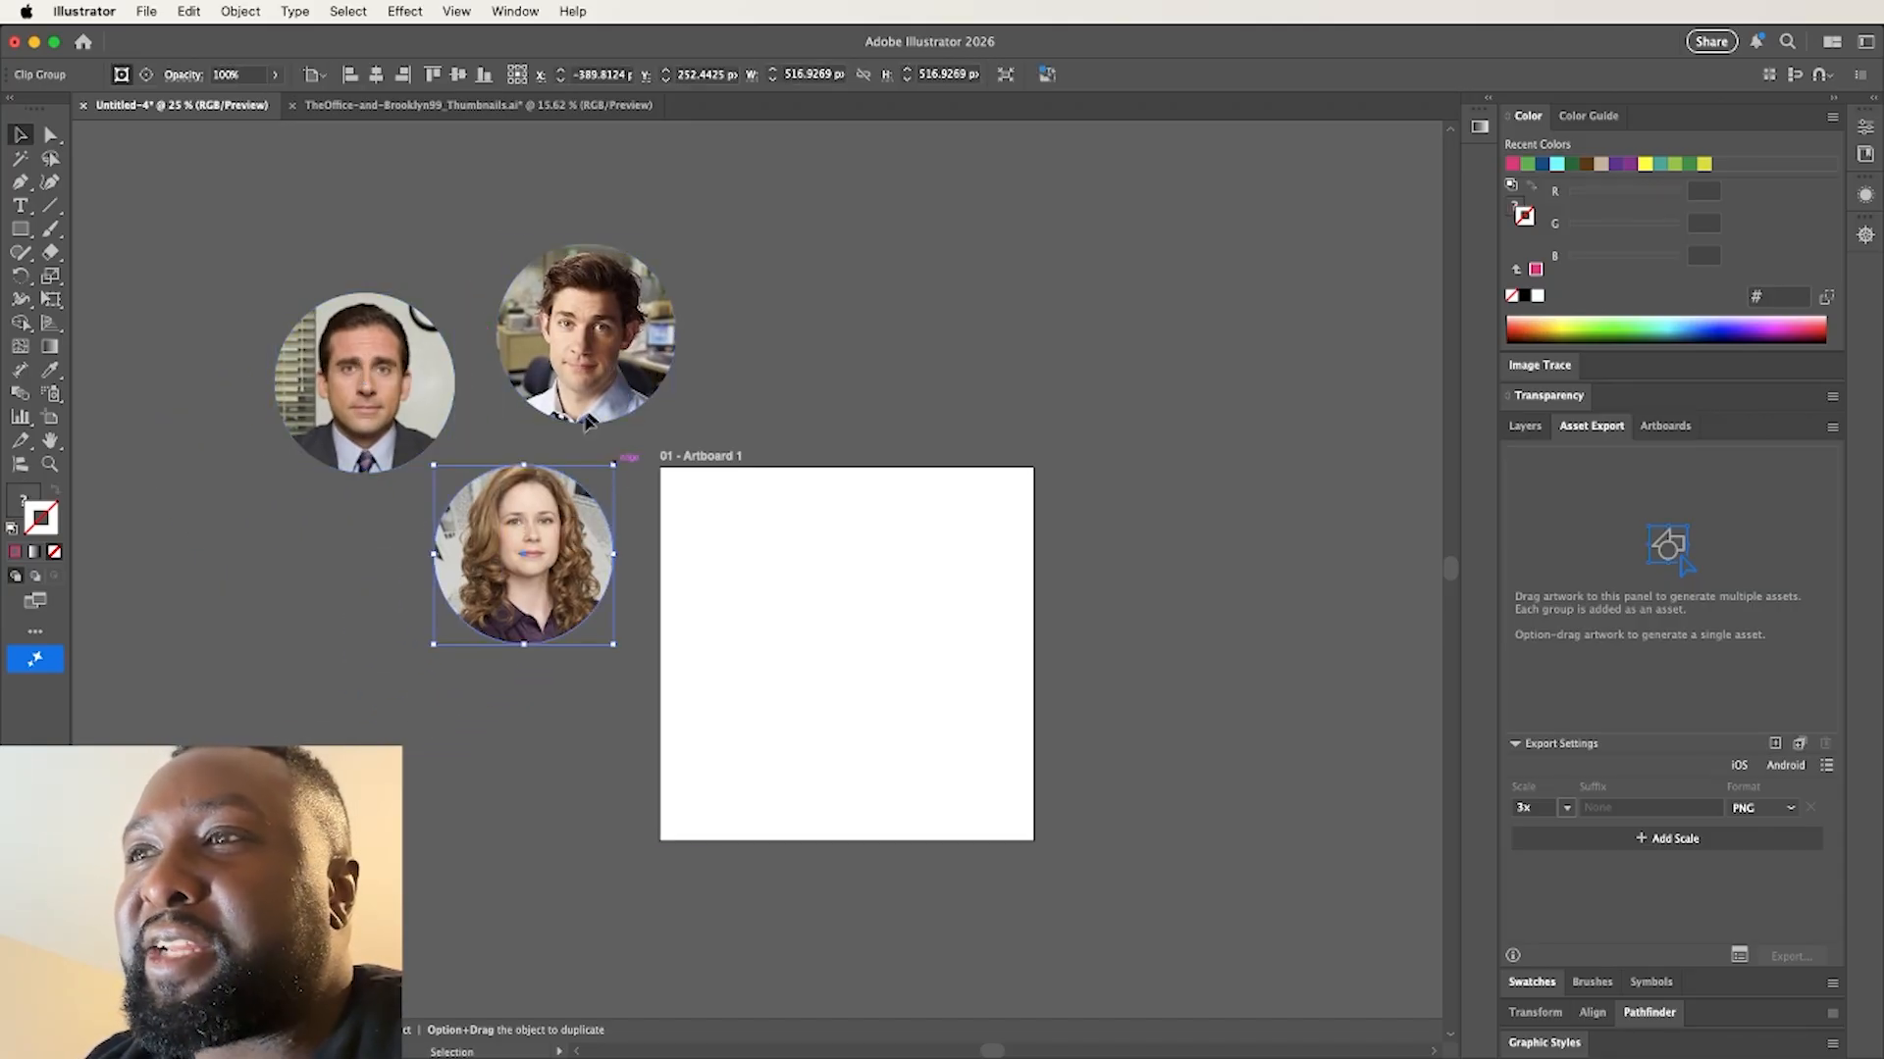
{"action": "left_click", "coordinate": [703, 613]}
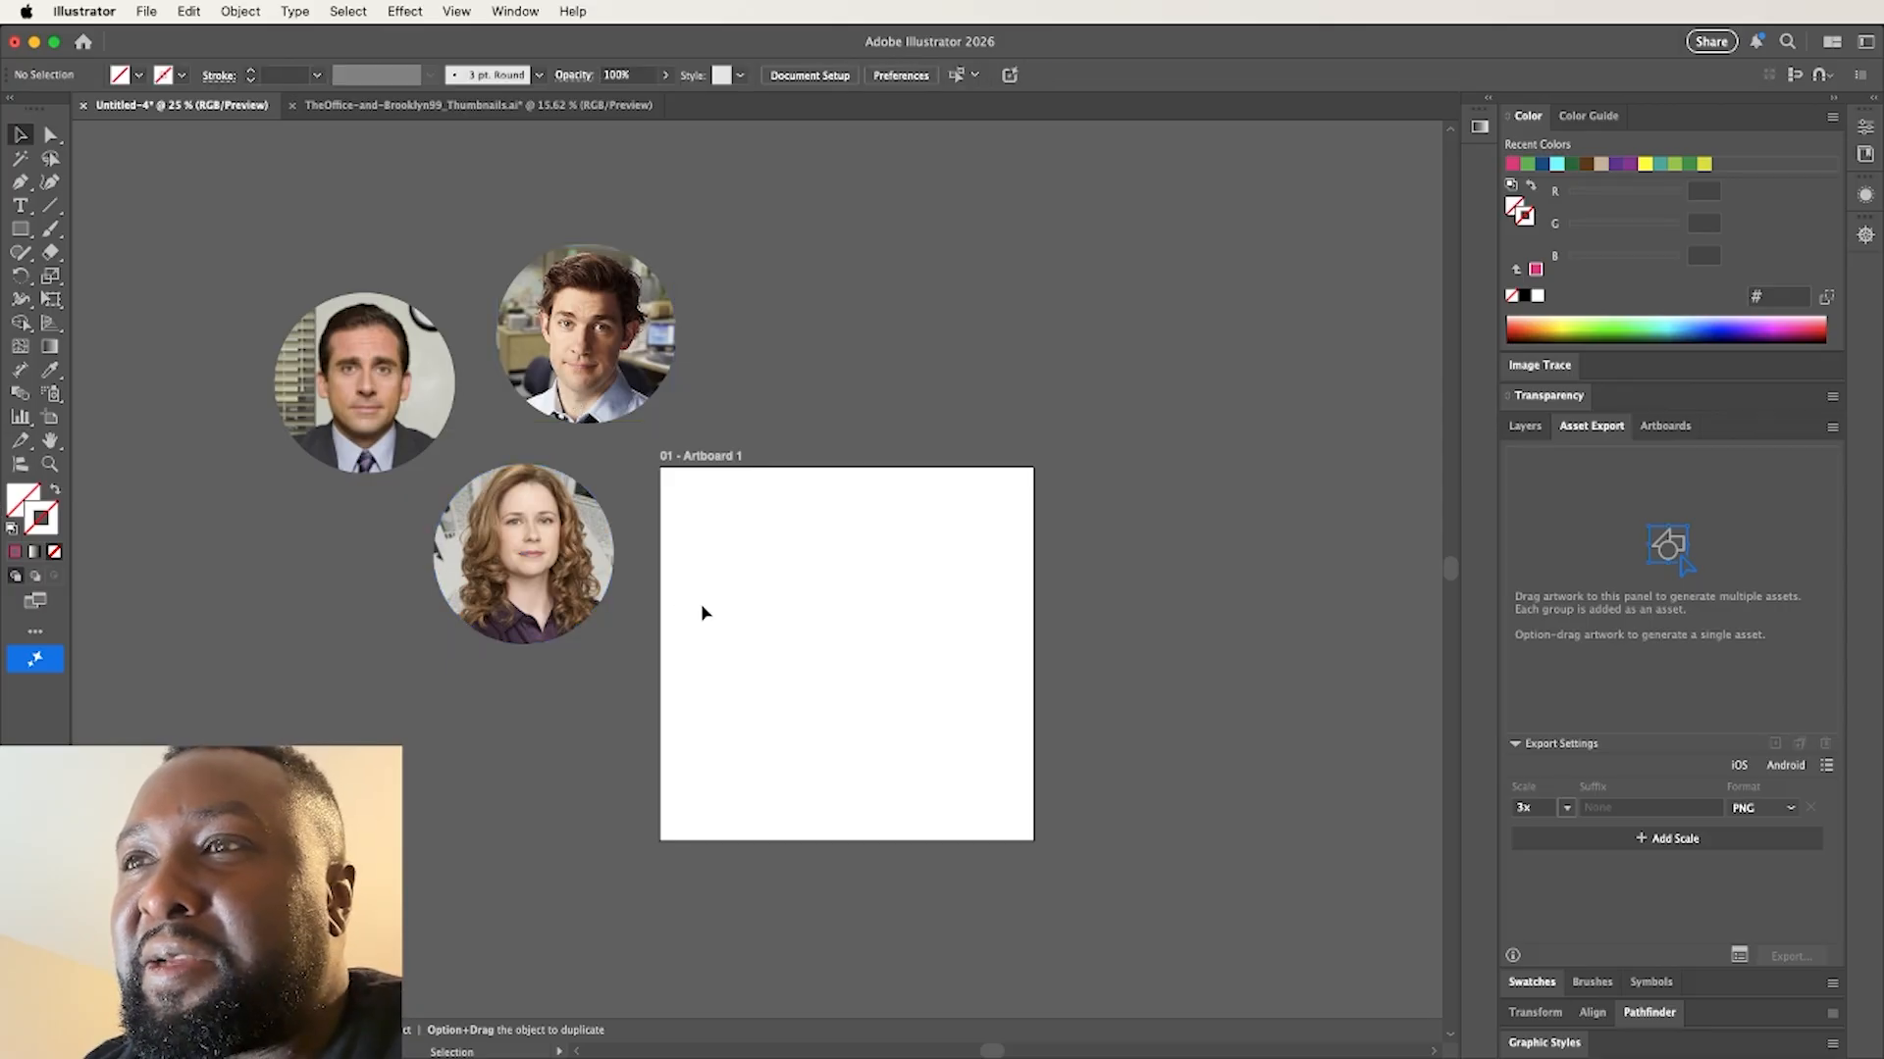
Add only the uppermost portrait as an asset with Export Selection, and close the dialog without exporting
{"action": "left_click", "coordinate": [585, 410]}
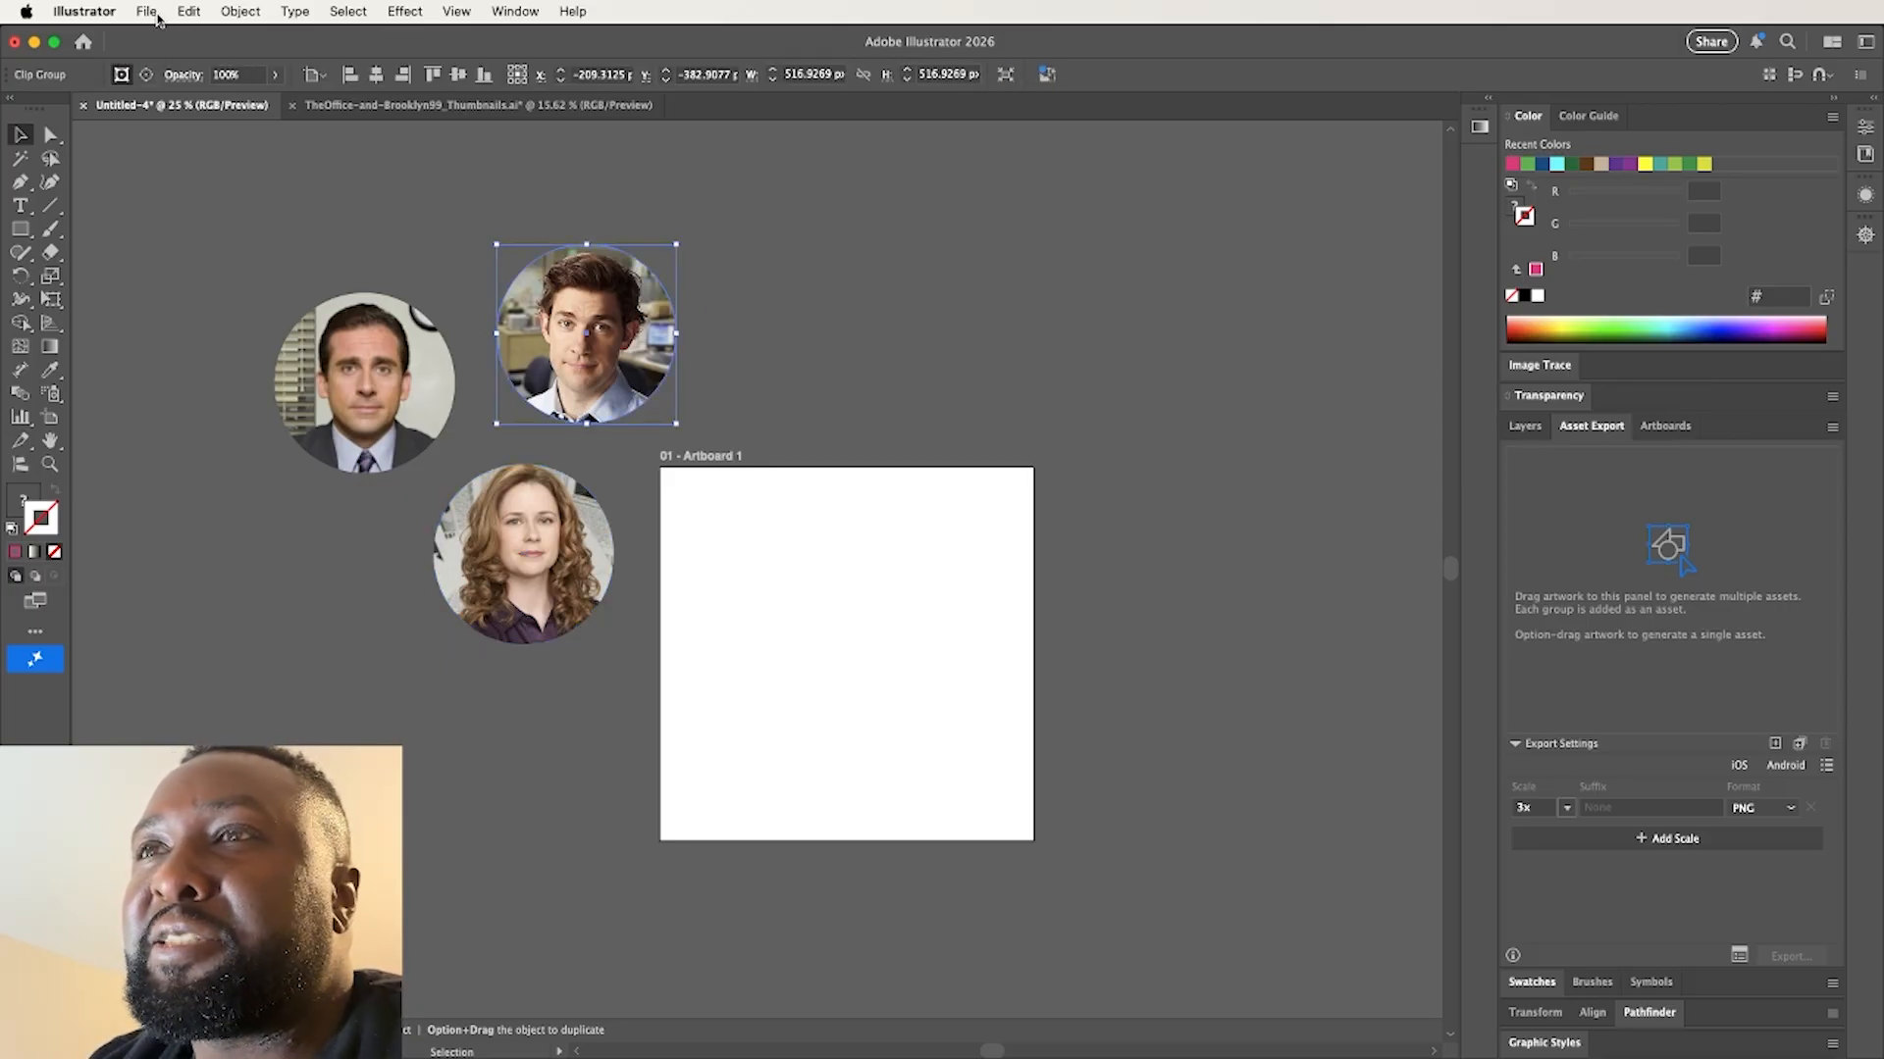
{"action": "left_click", "coordinate": [188, 11]}
{"action": "mouse_move", "coordinate": [146, 11]}
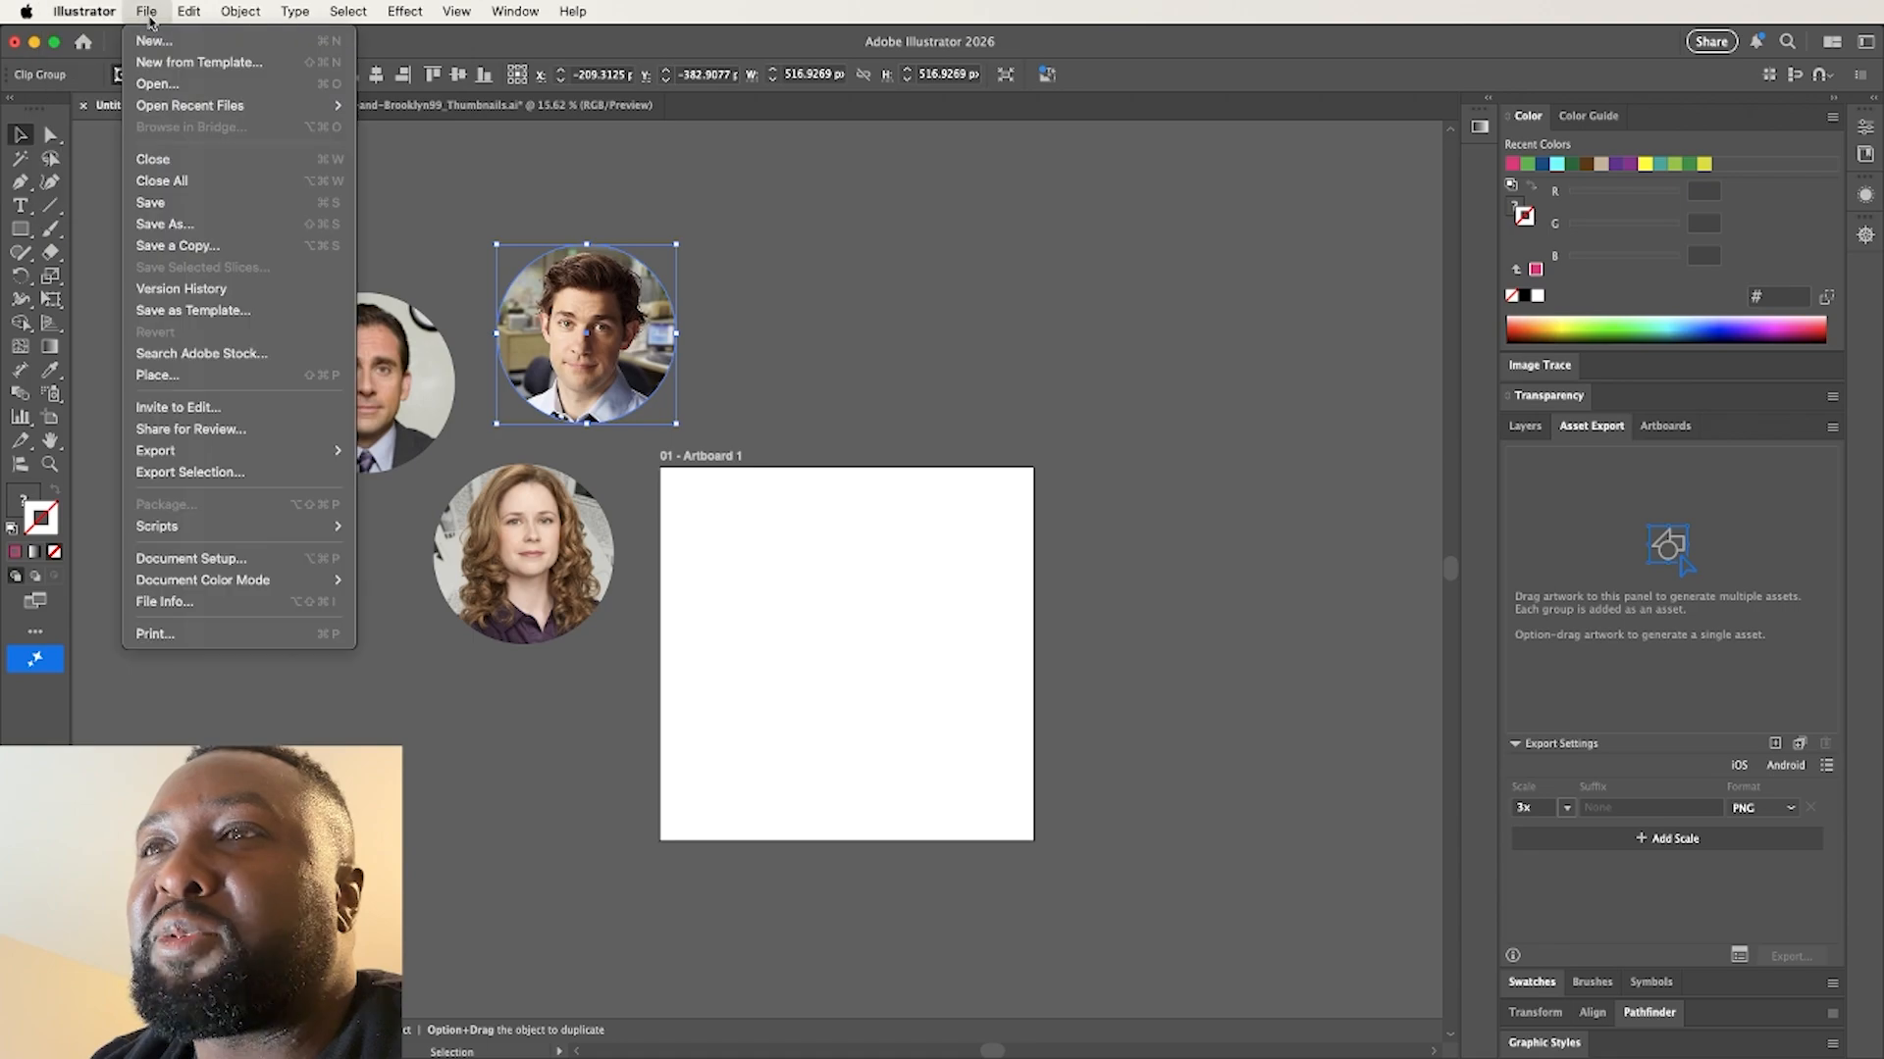
{"action": "left_click", "coordinate": [228, 474]}
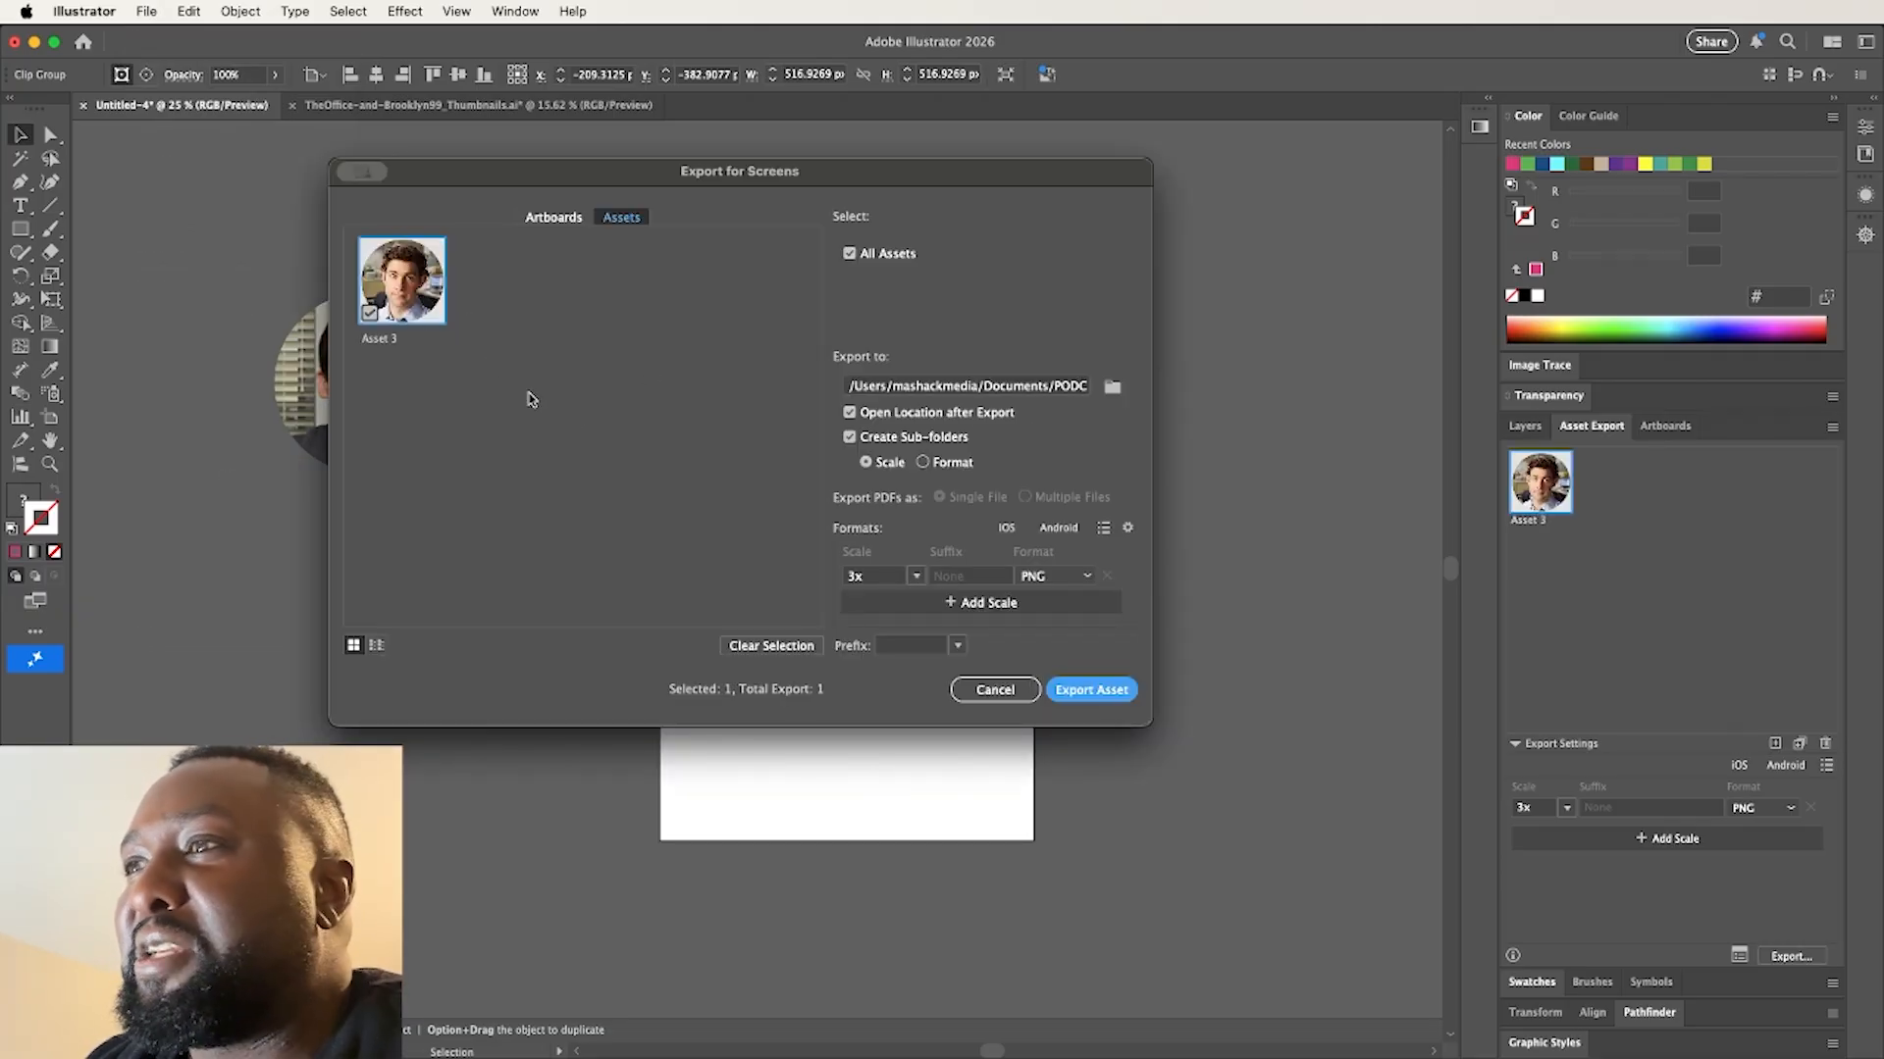
{"action": "left_click", "coordinate": [994, 690]}
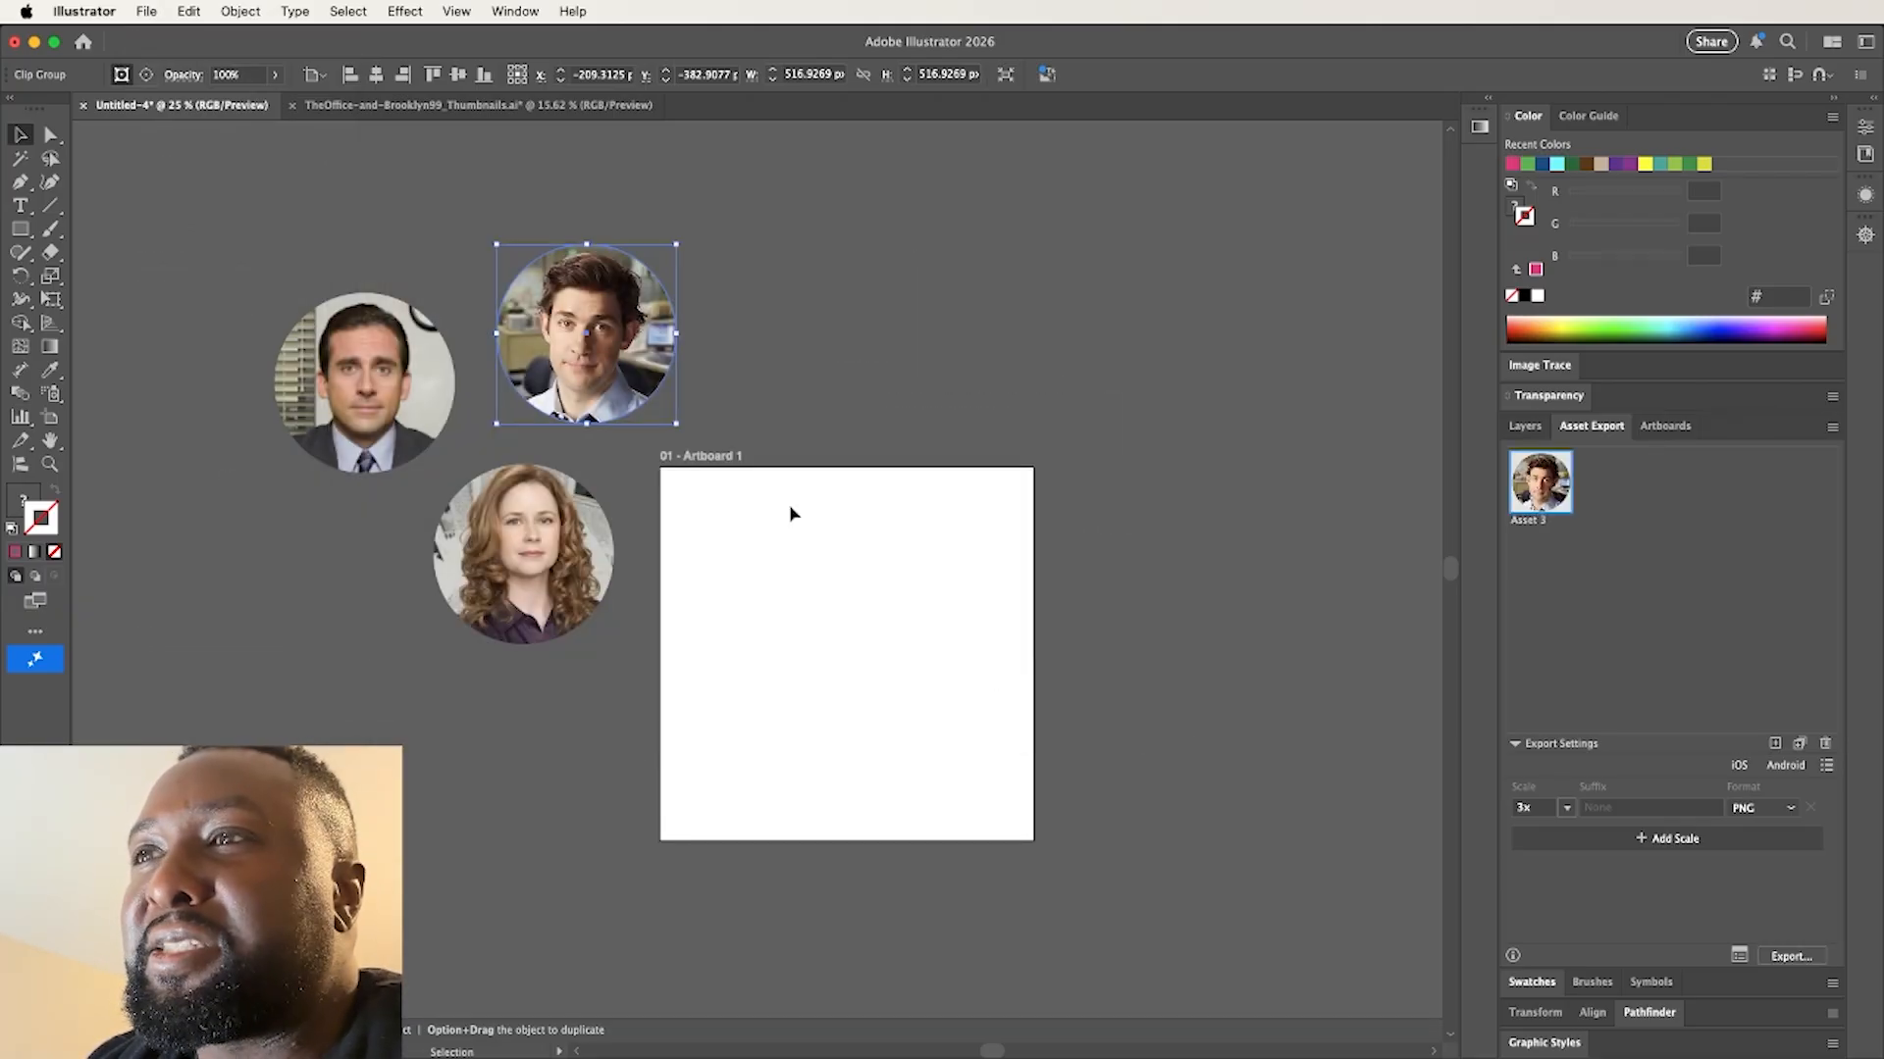
Run Export Selection on all three portraits together, uncheck the combined asset, and cancel the export
{"action": "left_click_drag", "start_coordinate": [294, 186], "coordinate": [729, 636]}
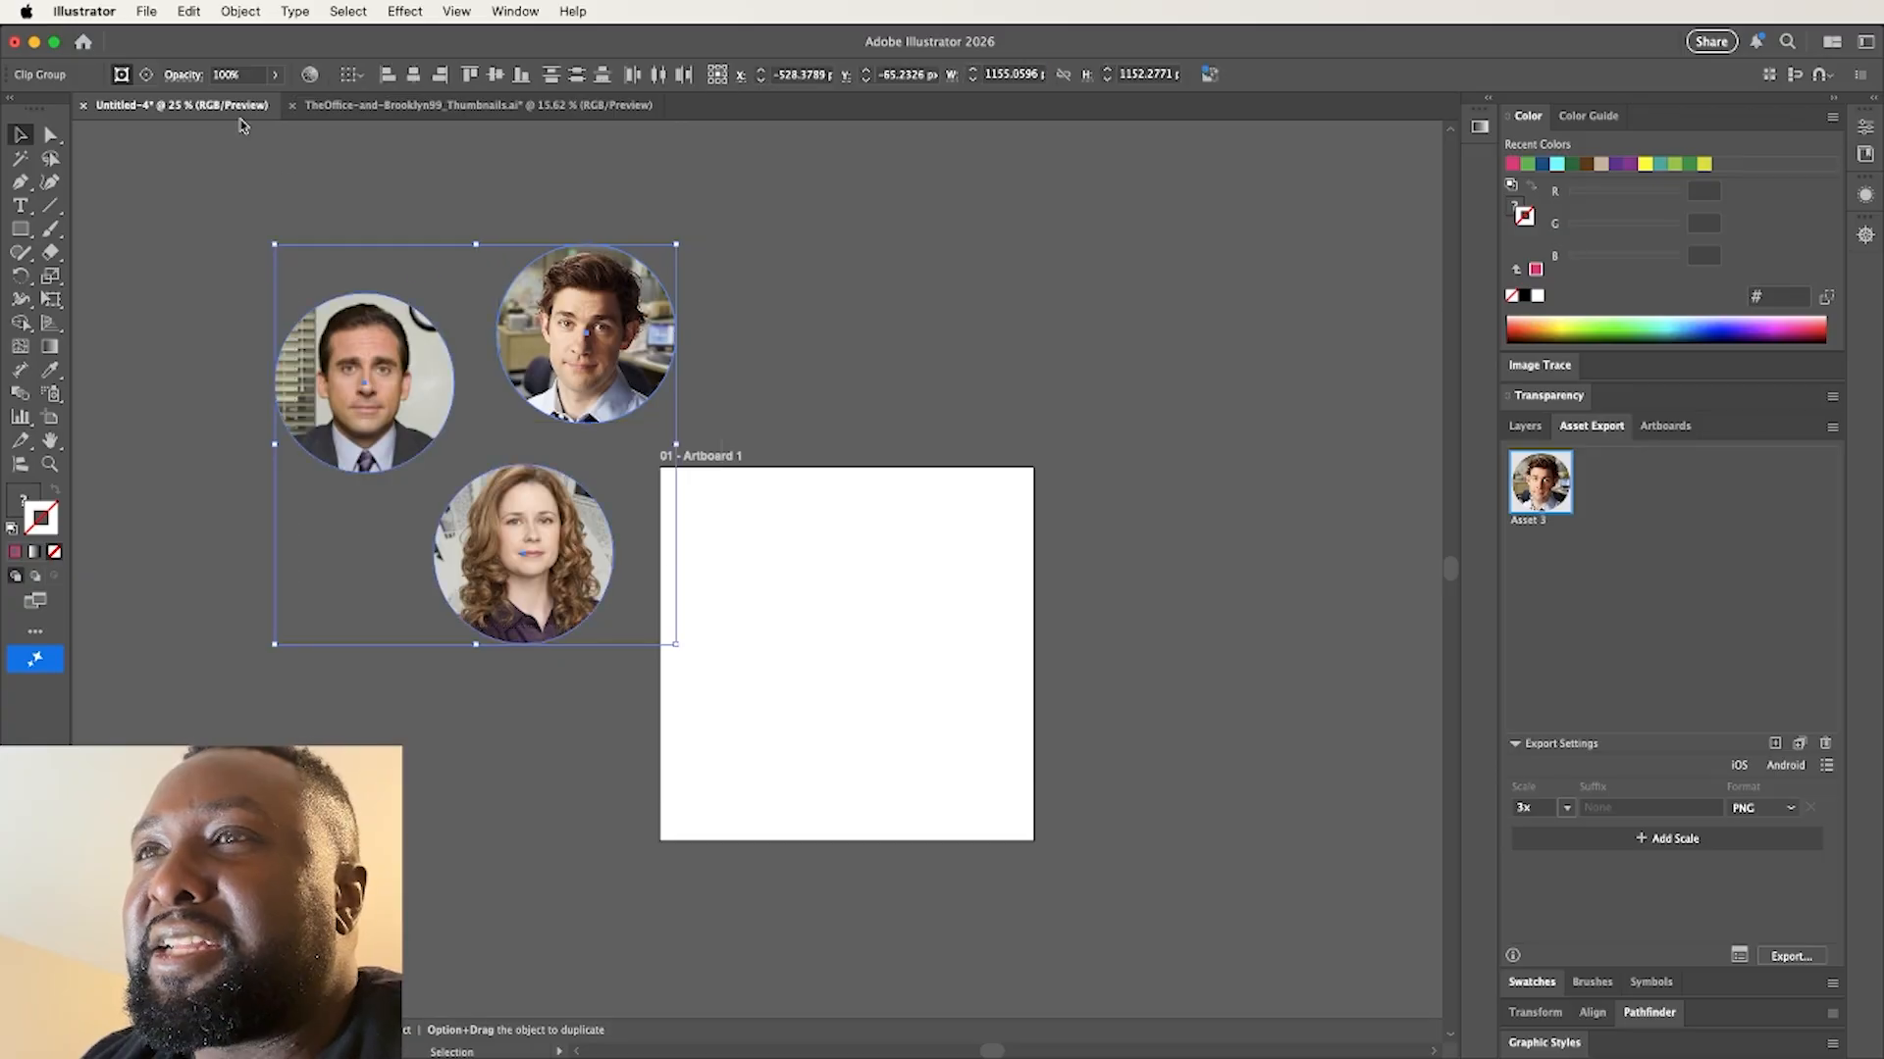
{"action": "left_click", "coordinate": [143, 12]}
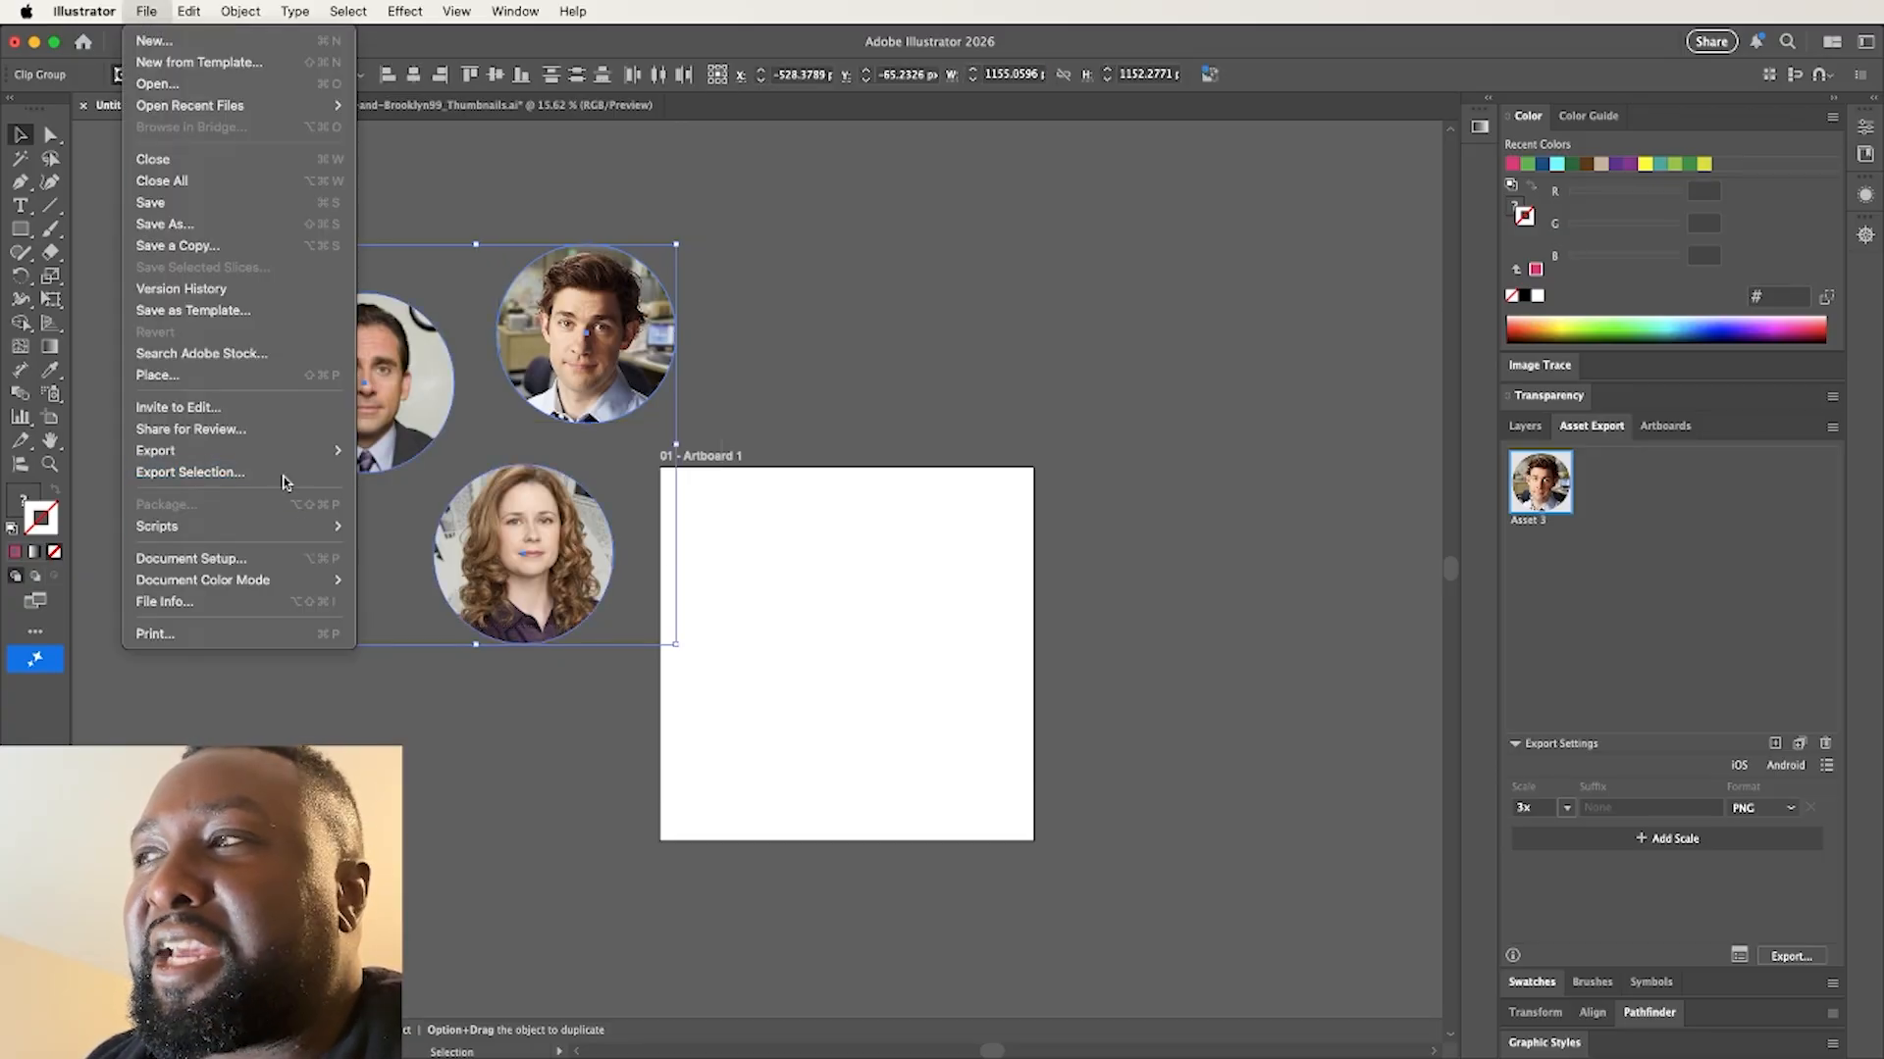
{"action": "left_click", "coordinate": [286, 480]}
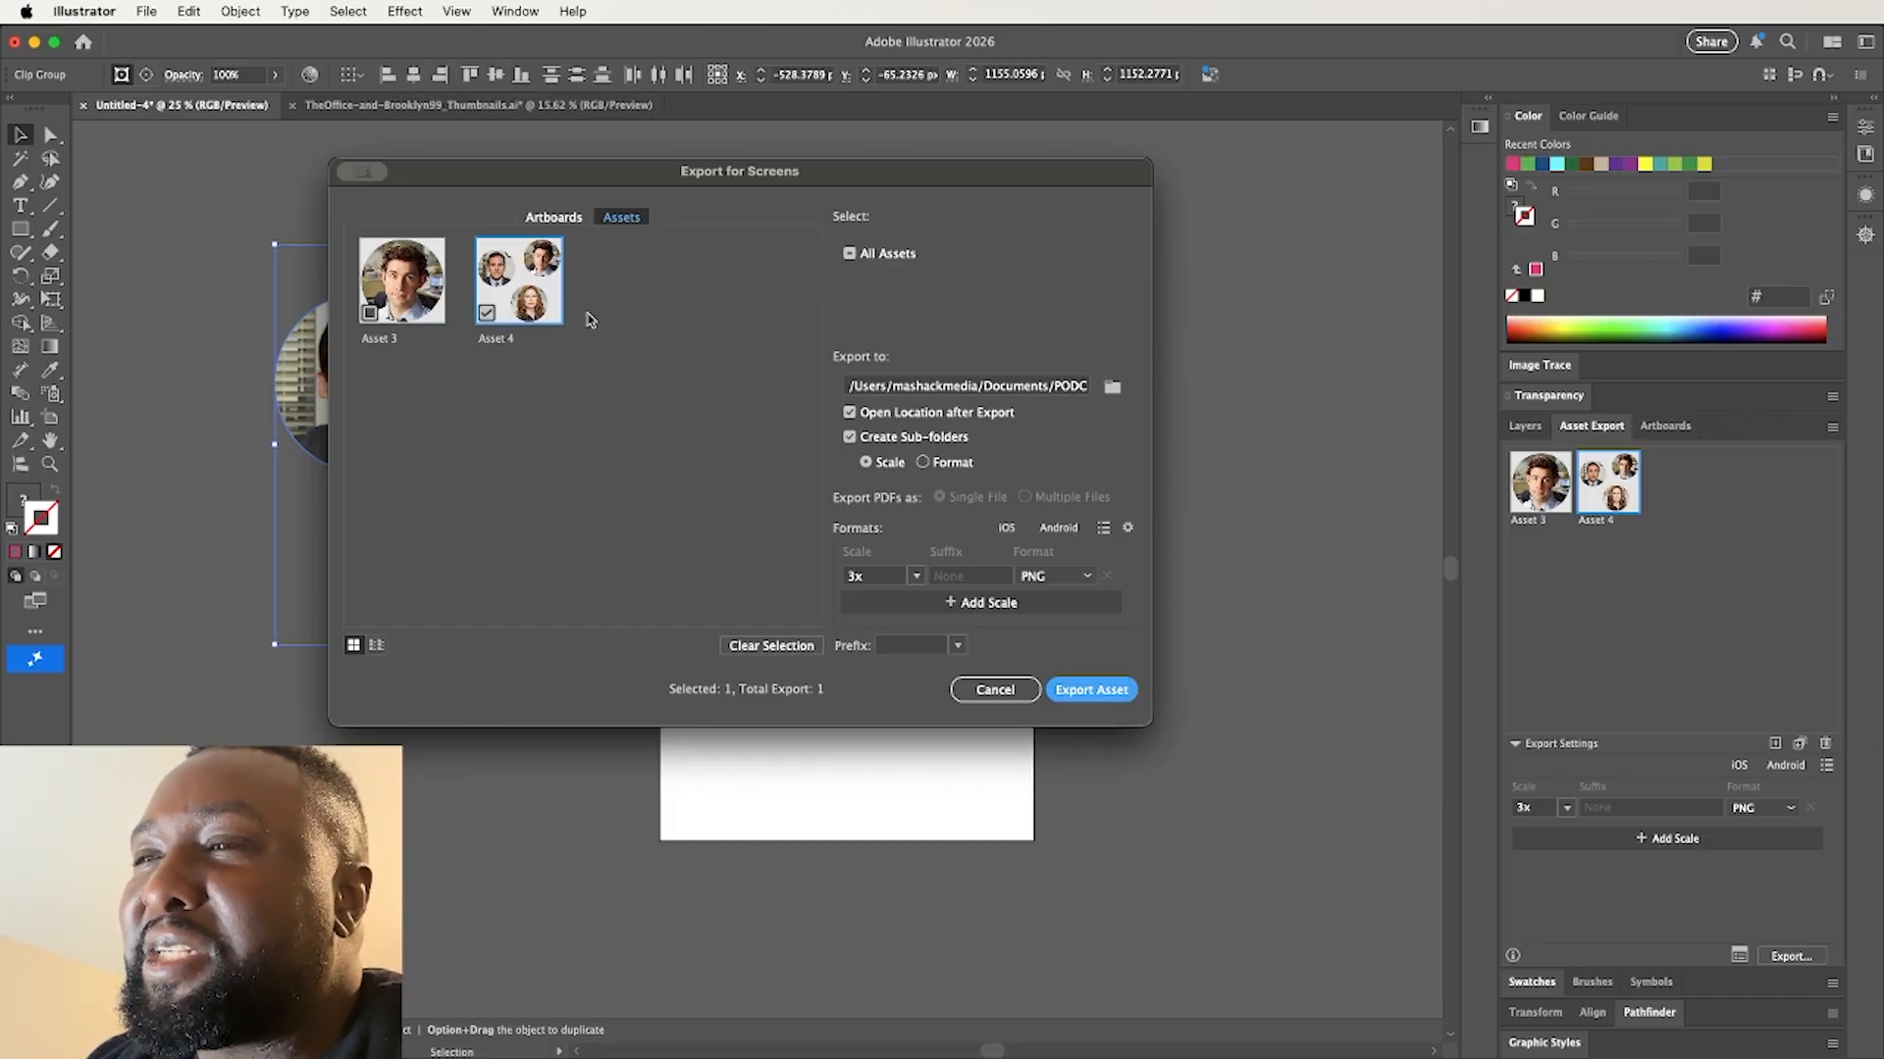
{"action": "left_click", "coordinate": [486, 314]}
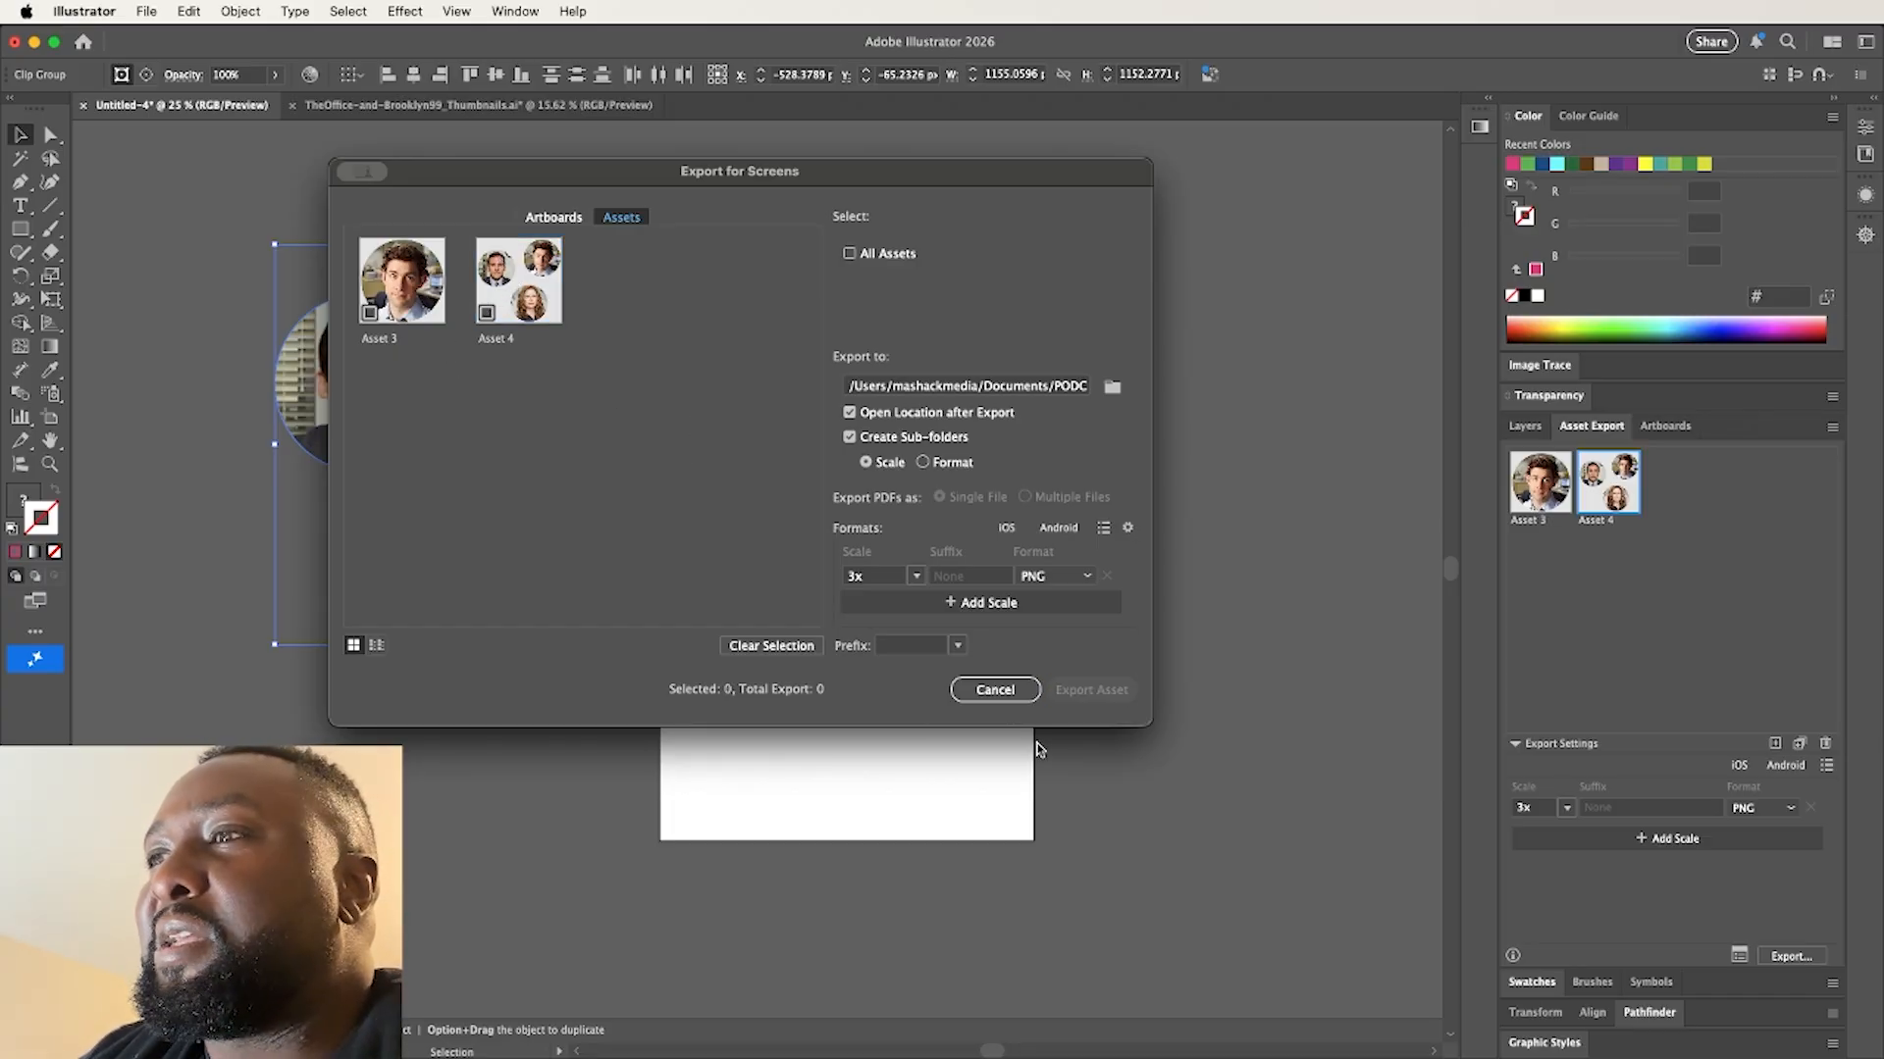
{"action": "left_click", "coordinate": [998, 696]}
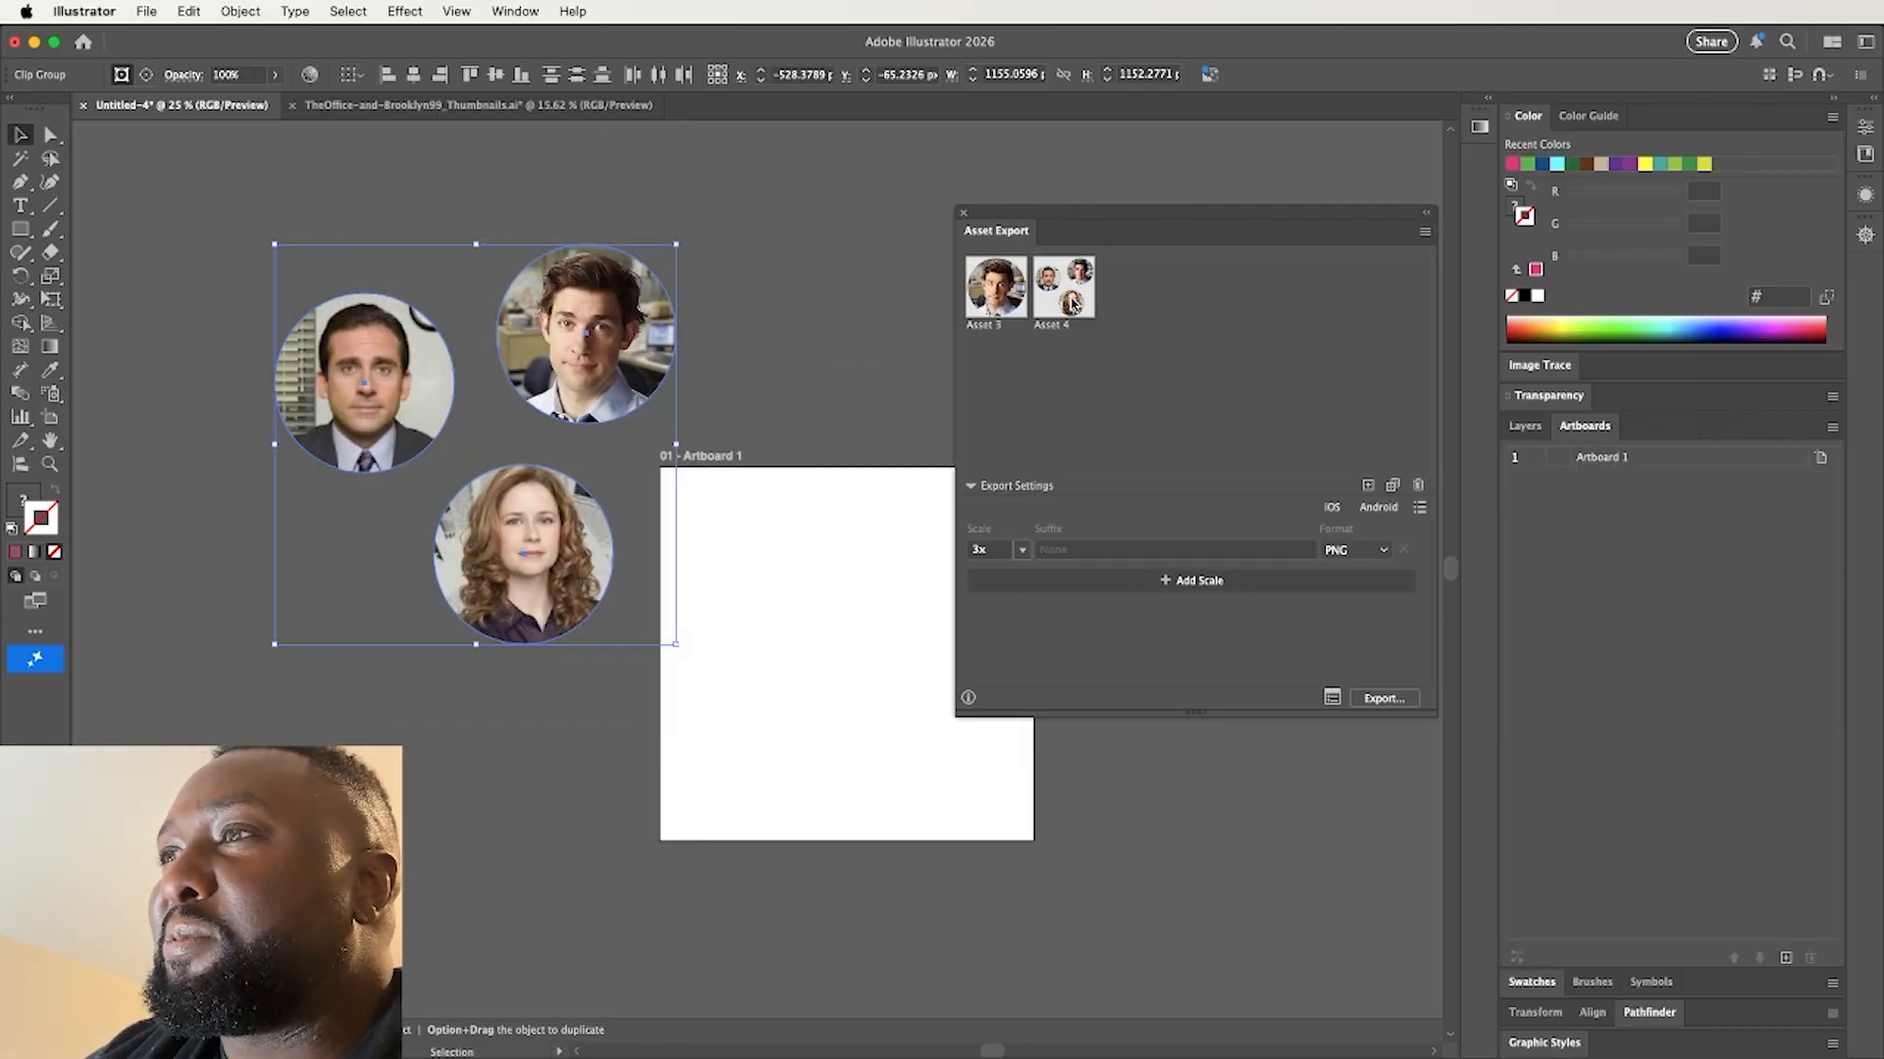
Delete the combined three-portrait asset from the export assets
{"action": "left_click", "coordinate": [751, 404]}
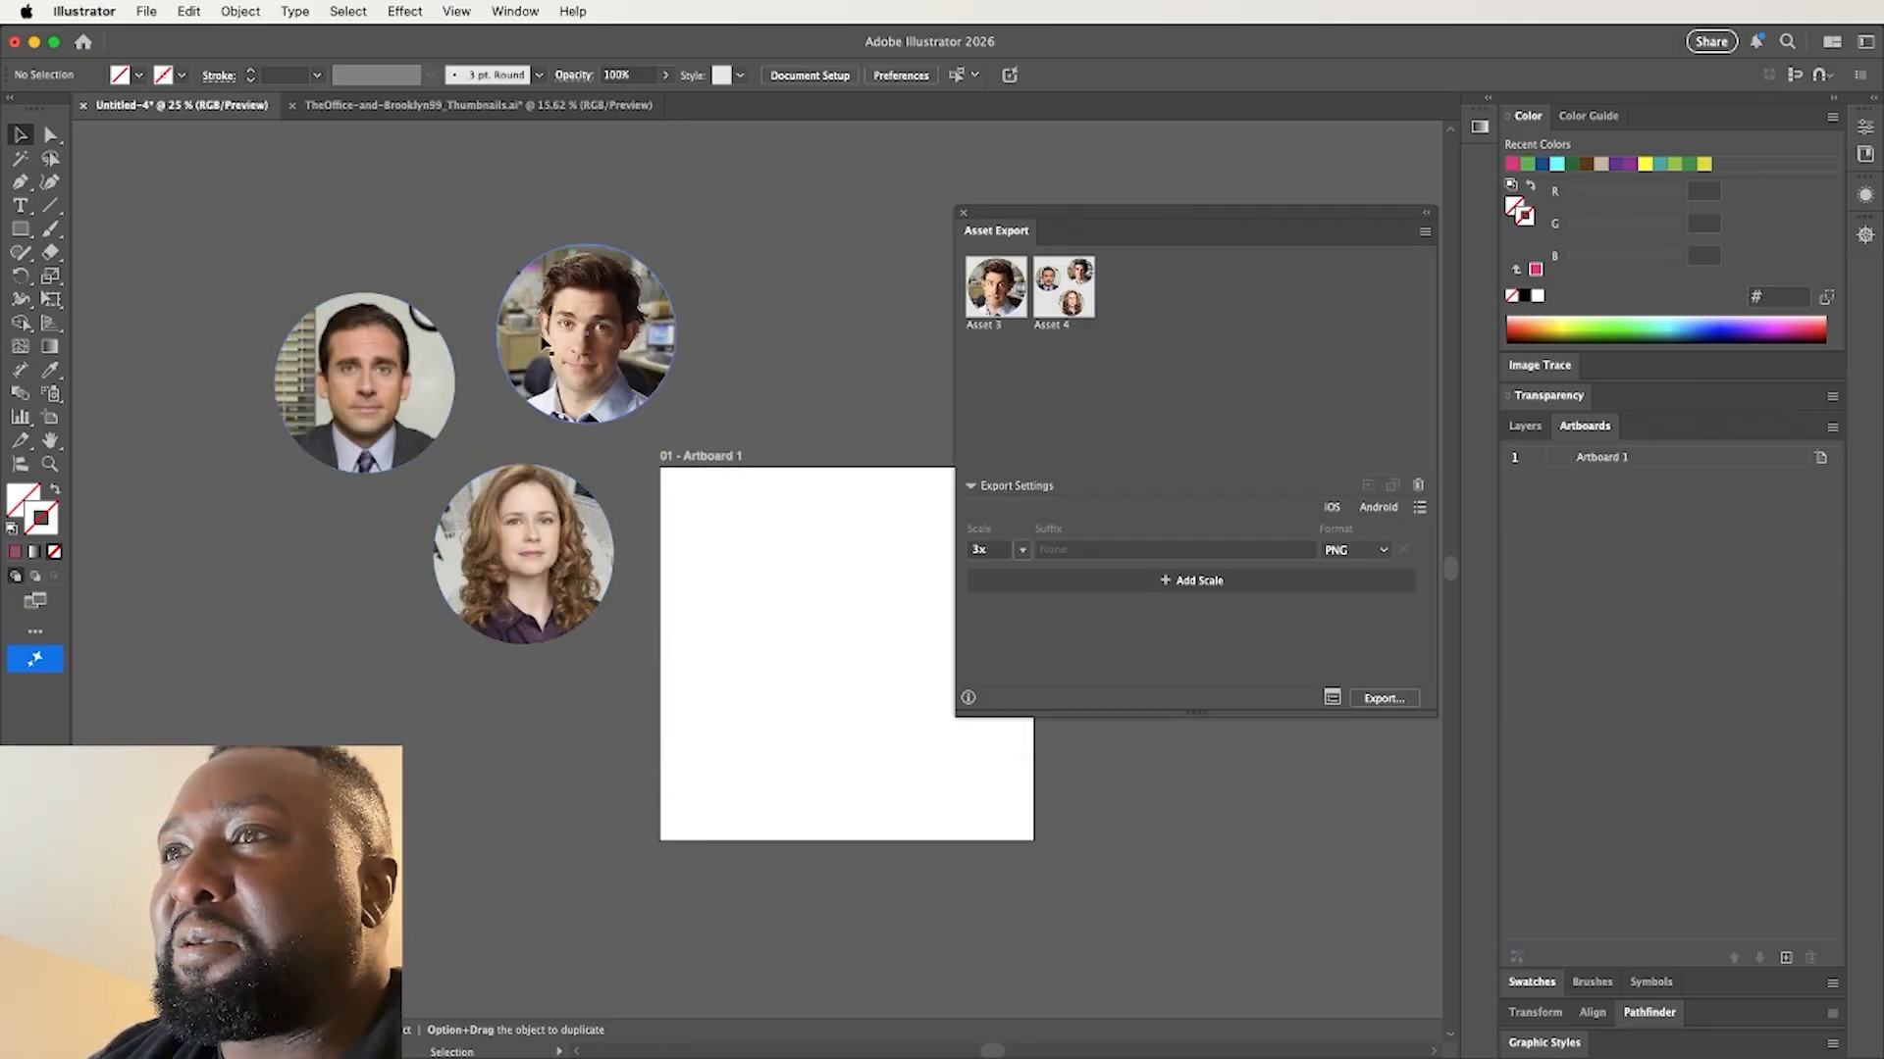
{"action": "left_click", "coordinate": [1067, 308]}
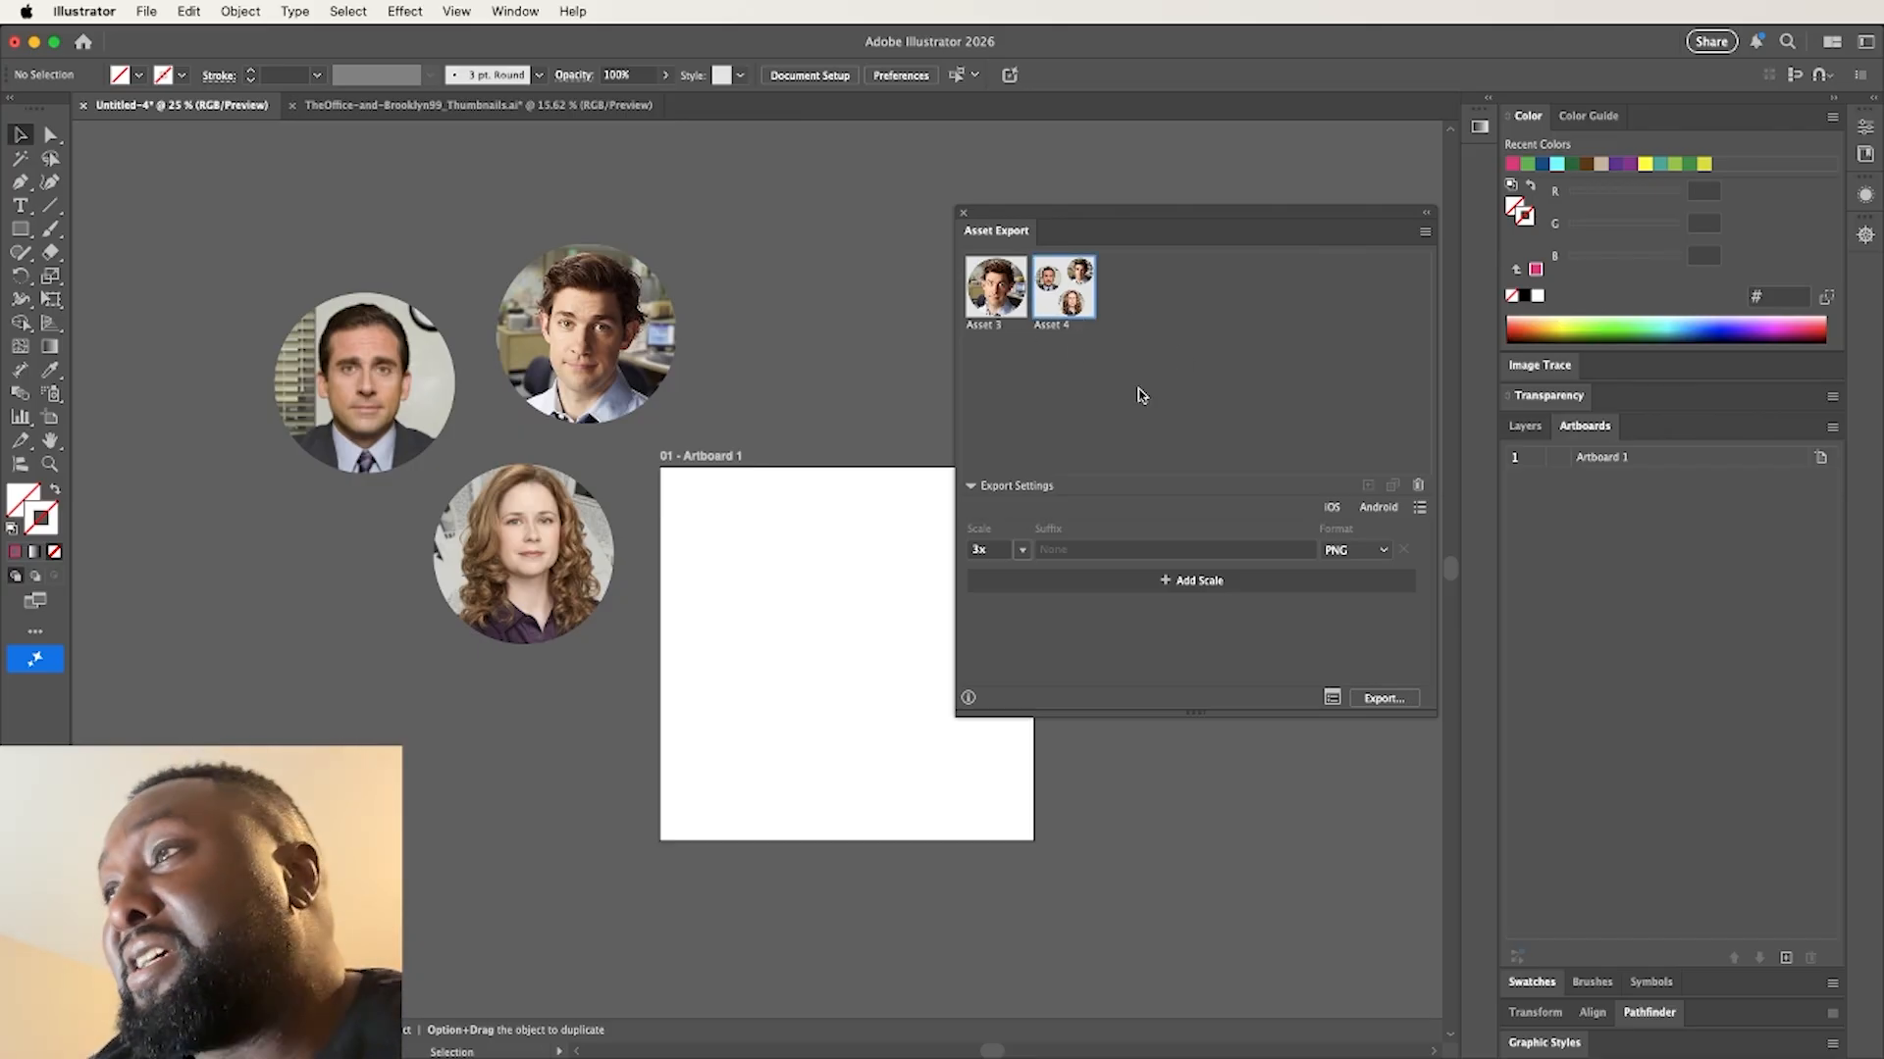
{"action": "left_click", "coordinate": [1417, 484]}
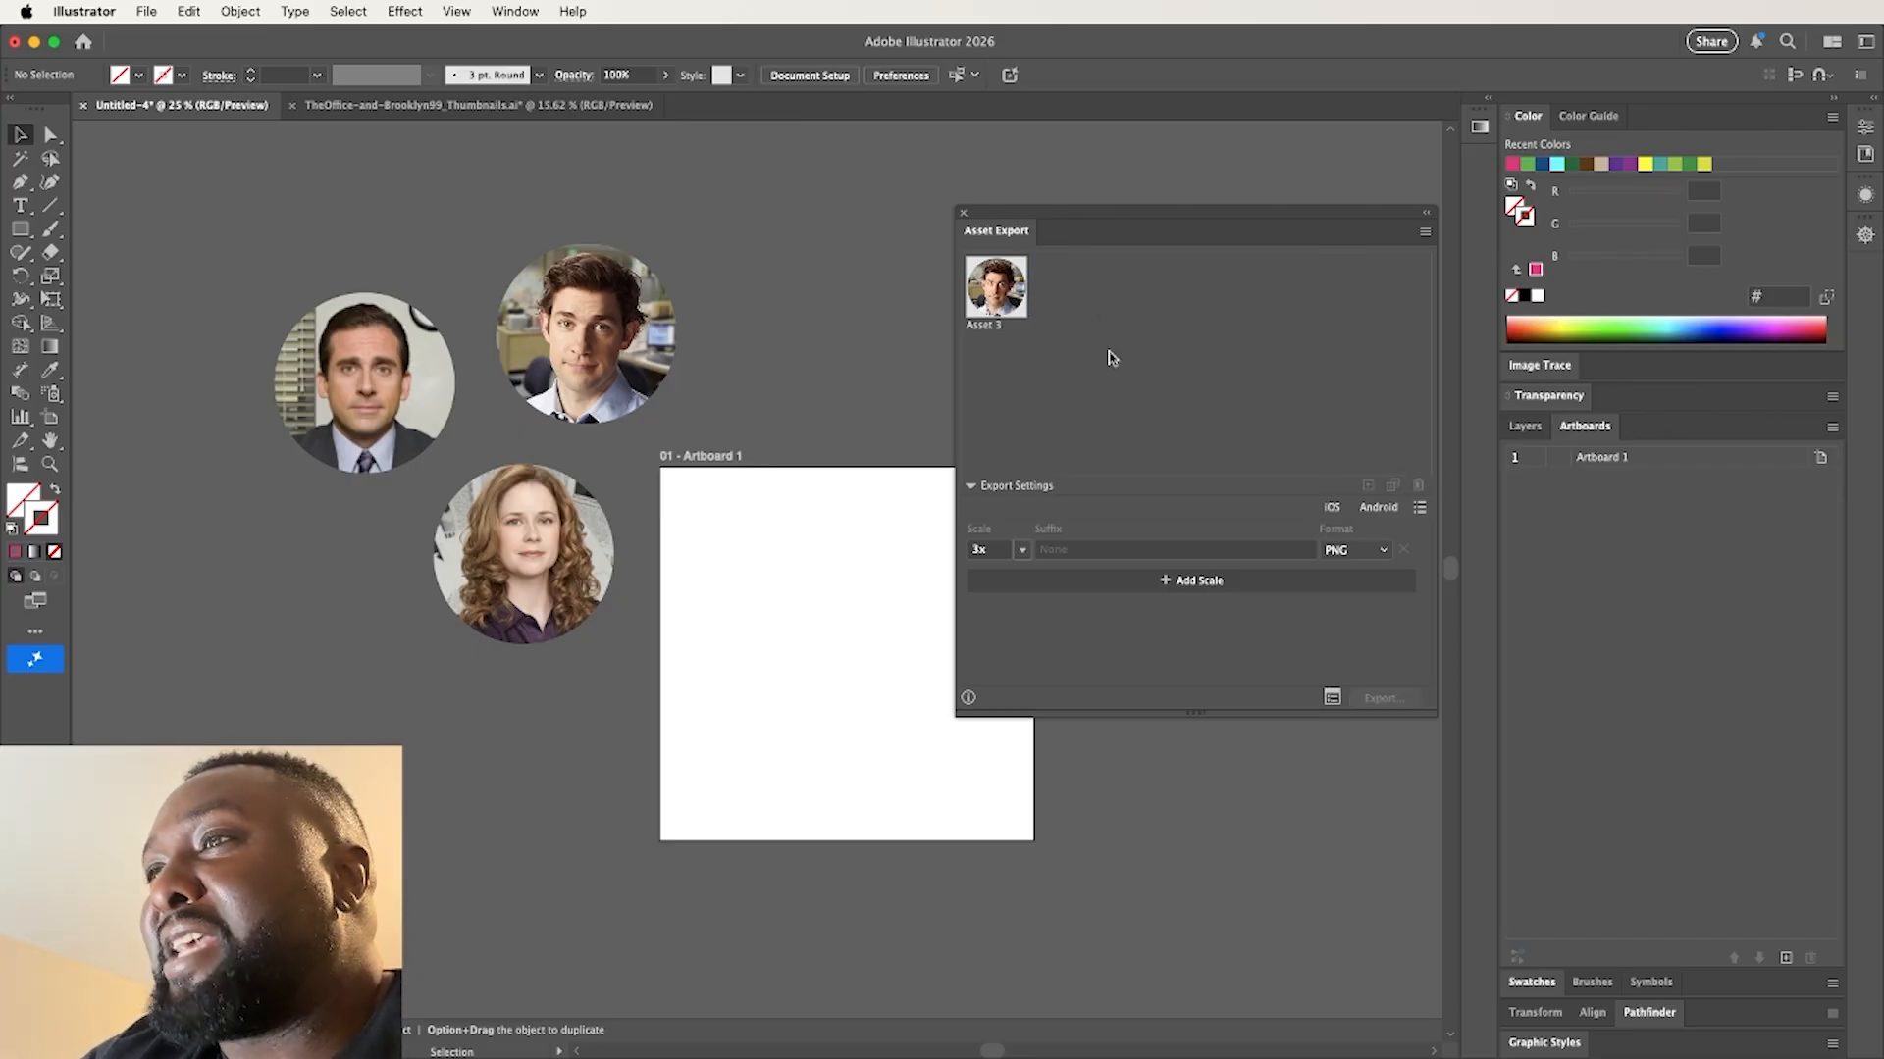
Add the red-haired woman's portrait and the leftmost man's portrait as two separate export assets
{"action": "left_click", "coordinate": [523, 505]}
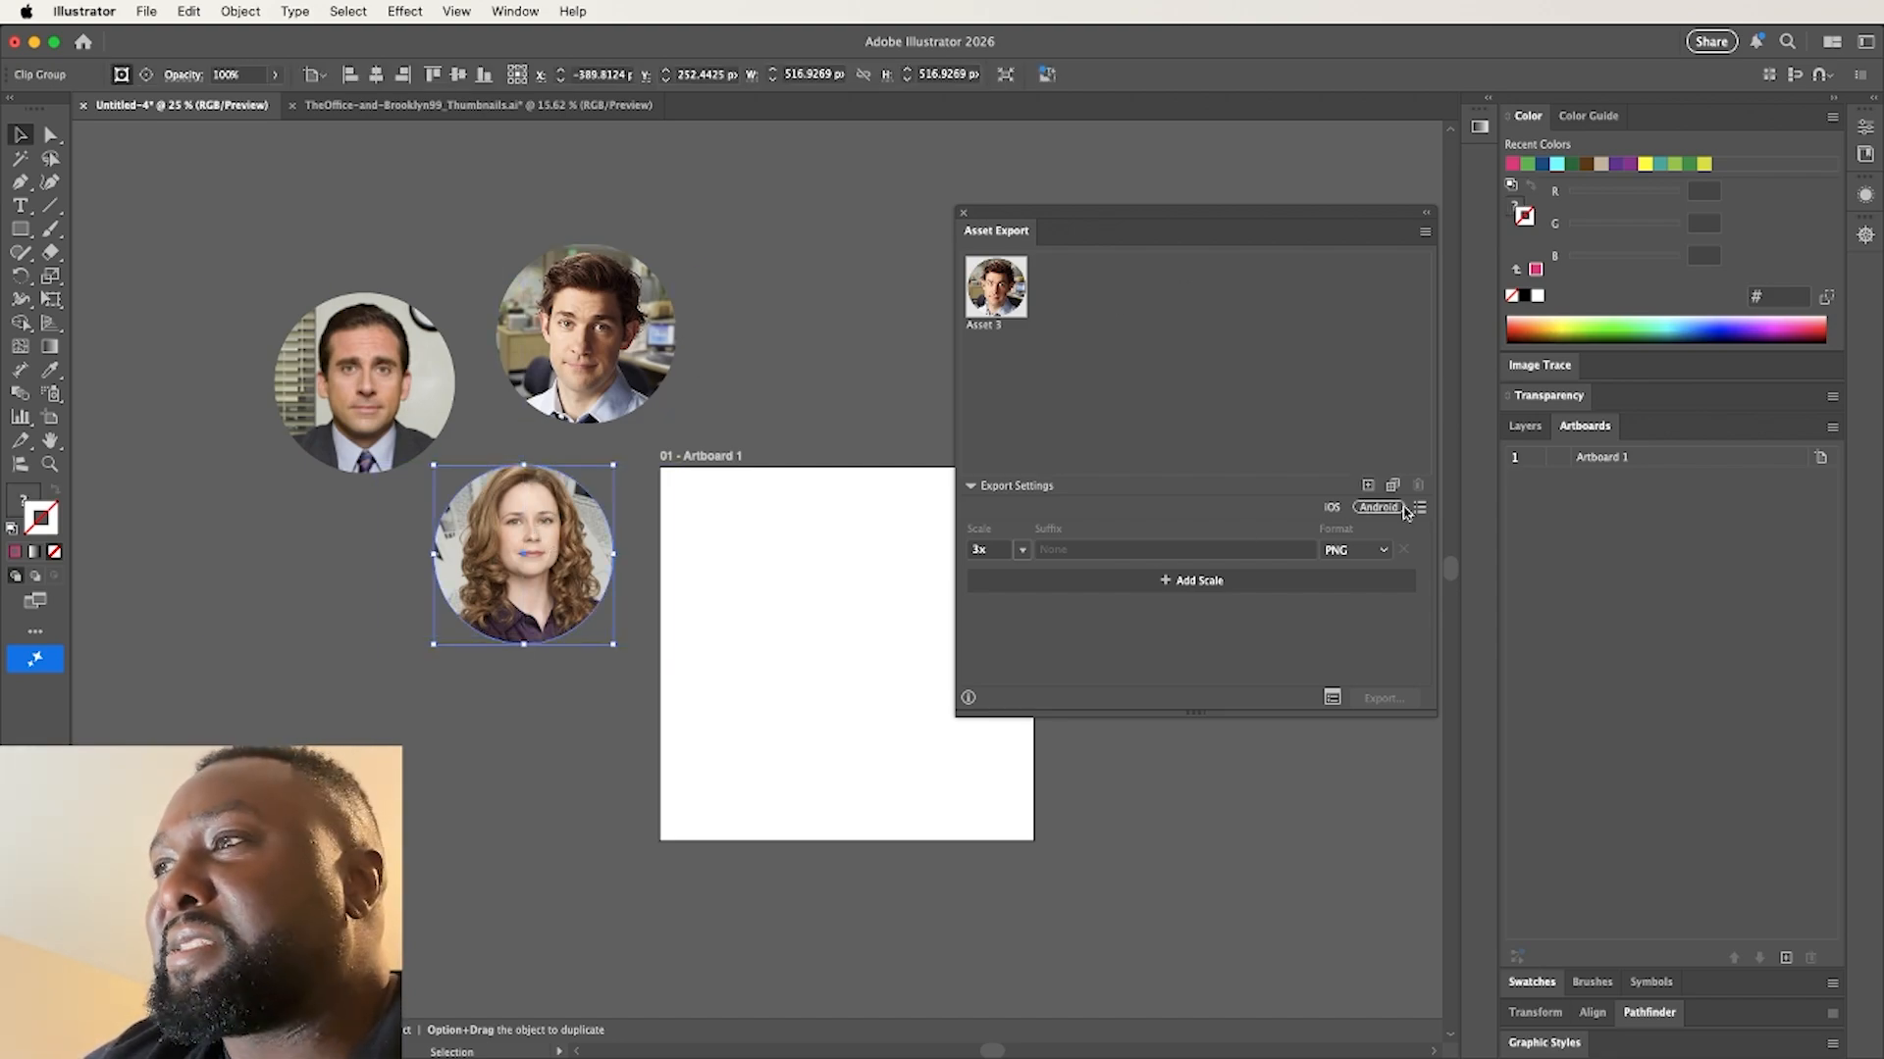
{"action": "left_click", "coordinate": [1367, 485]}
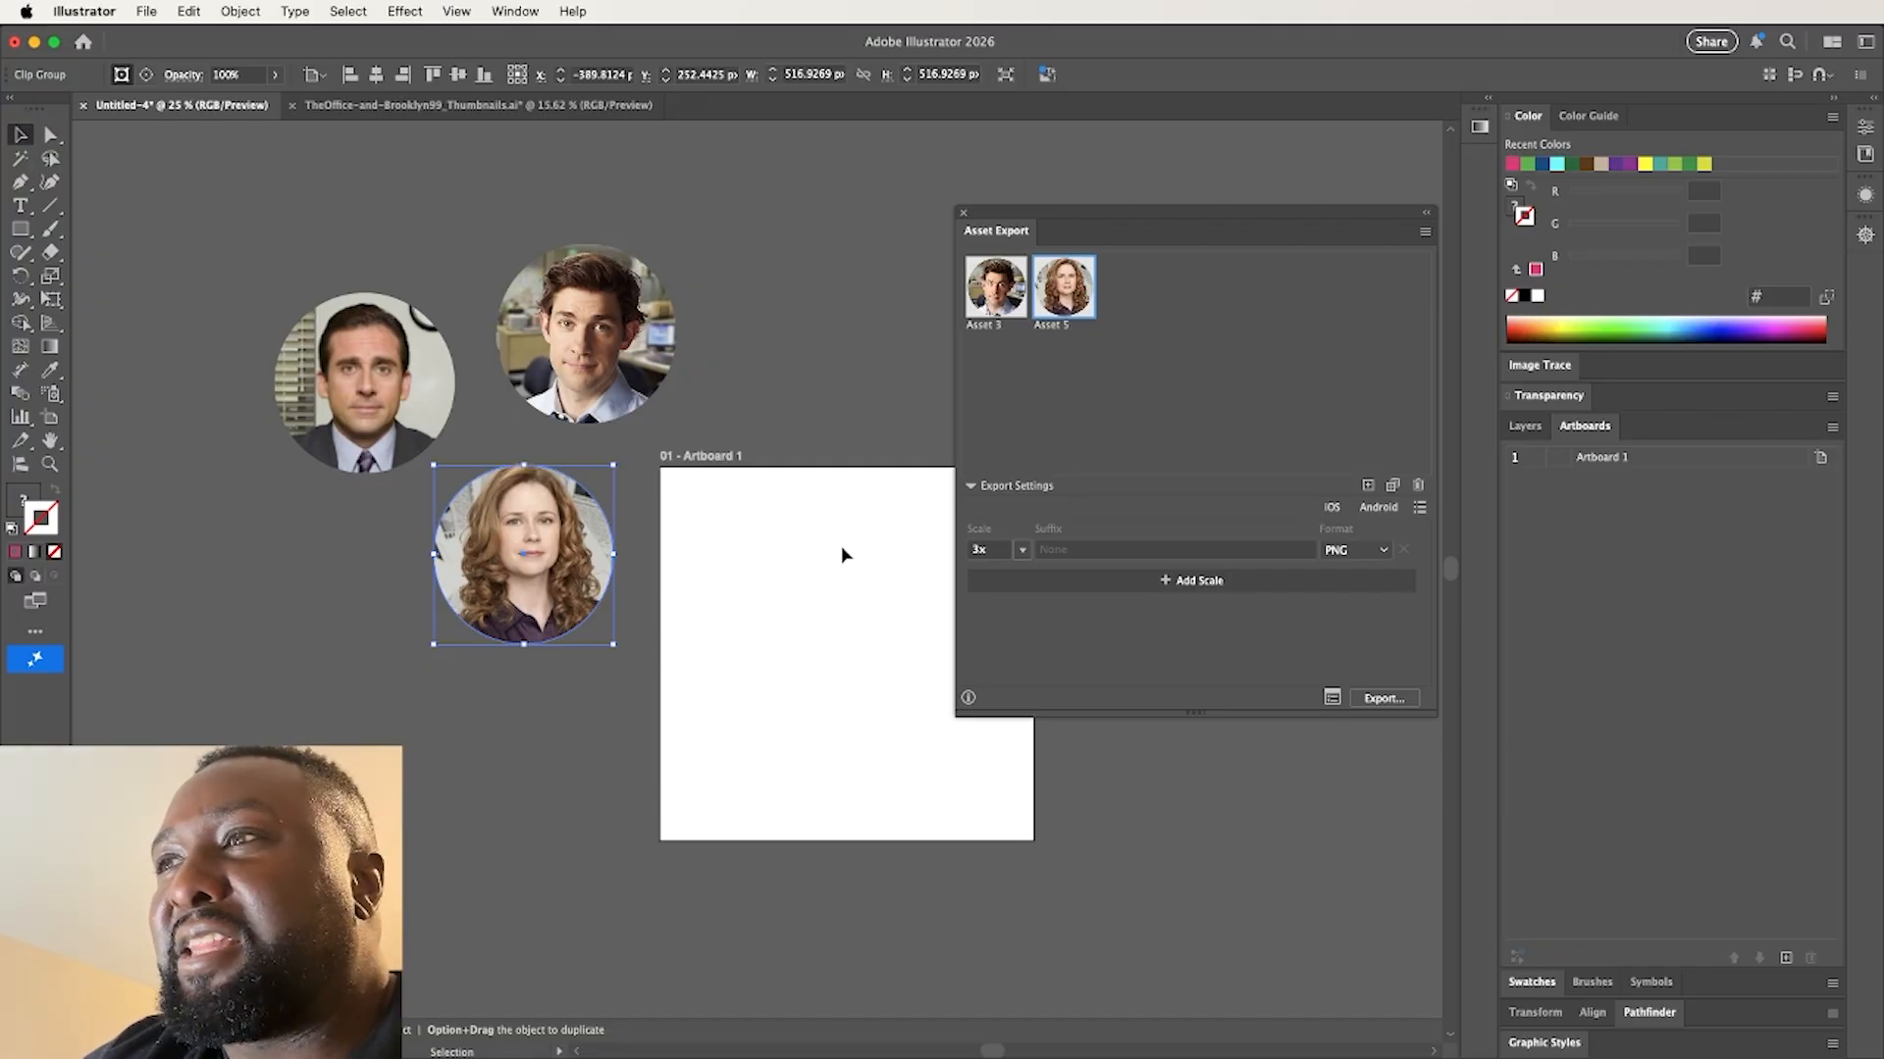
{"action": "left_click_drag", "start_coordinate": [365, 383], "coordinate": [1228, 378]}
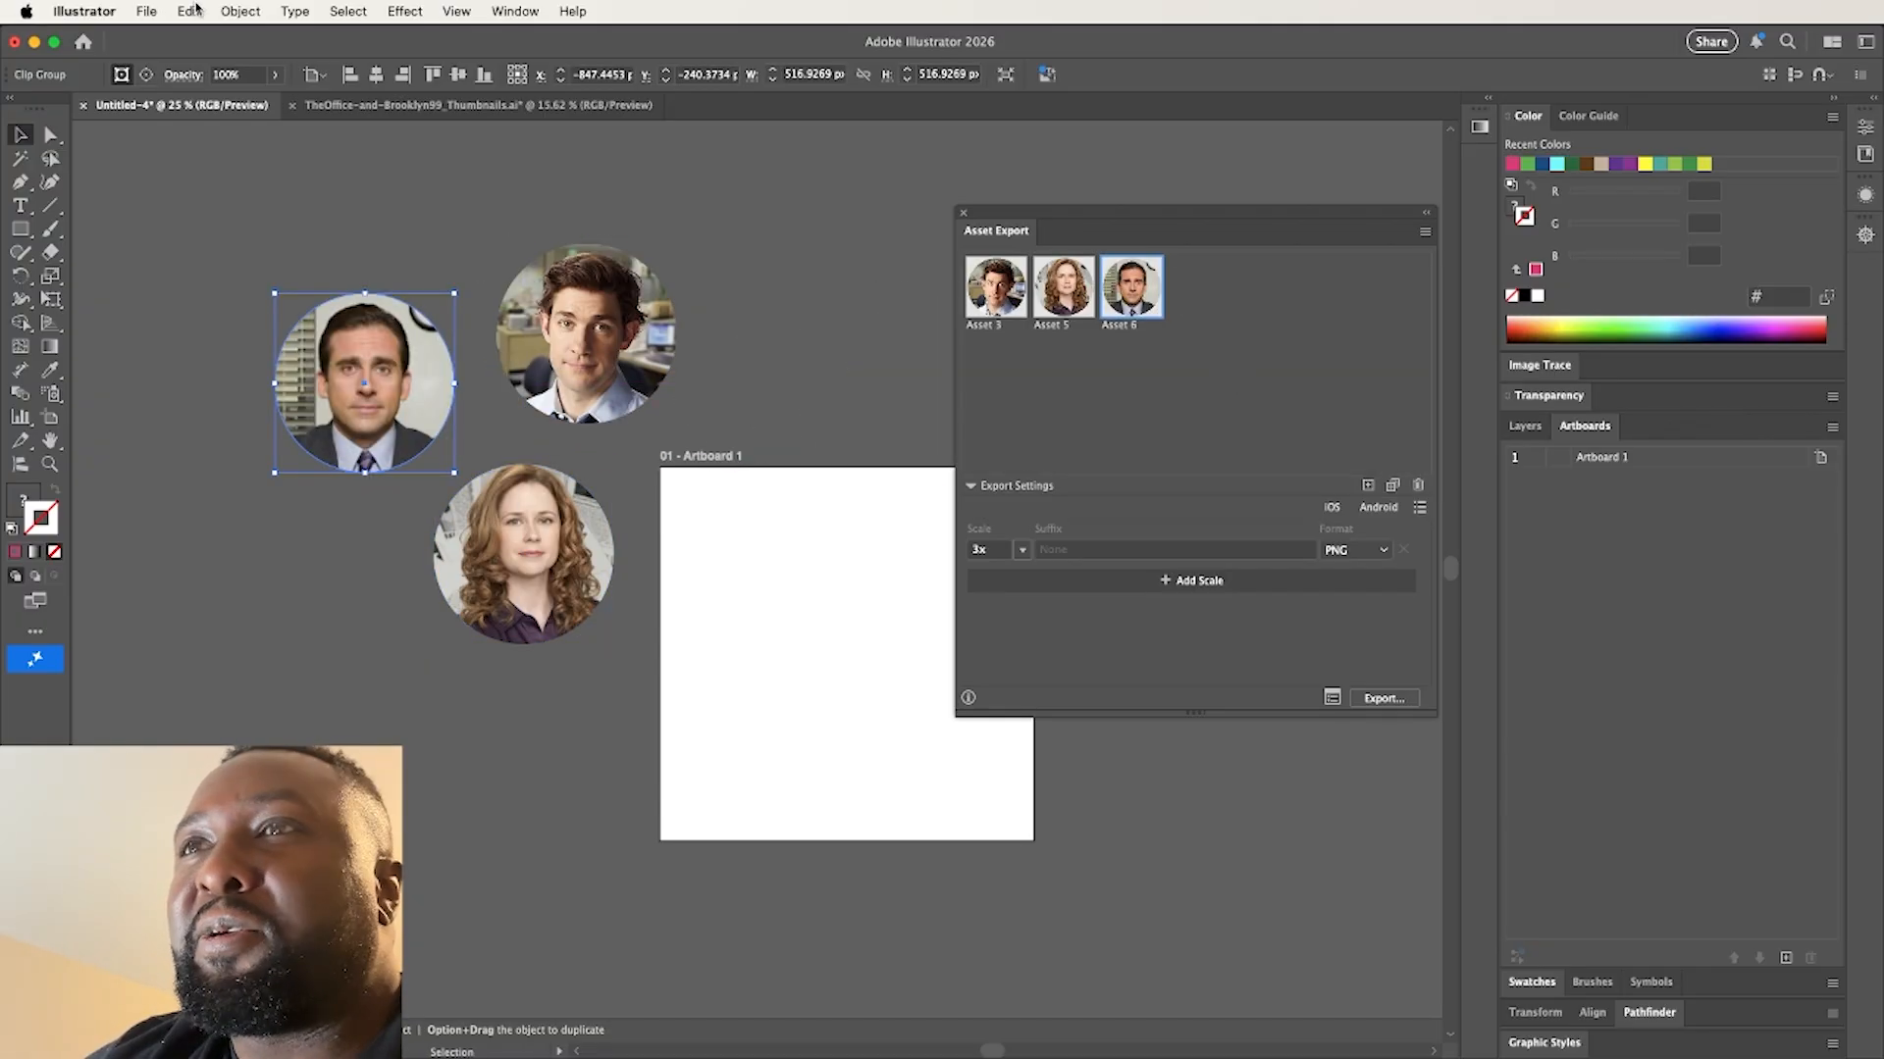
Run Export Selection on the leftmost man's portrait, move the dialog away from the artwork, and cancel the export
{"action": "left_click", "coordinate": [150, 14]}
{"action": "left_click", "coordinate": [194, 476]}
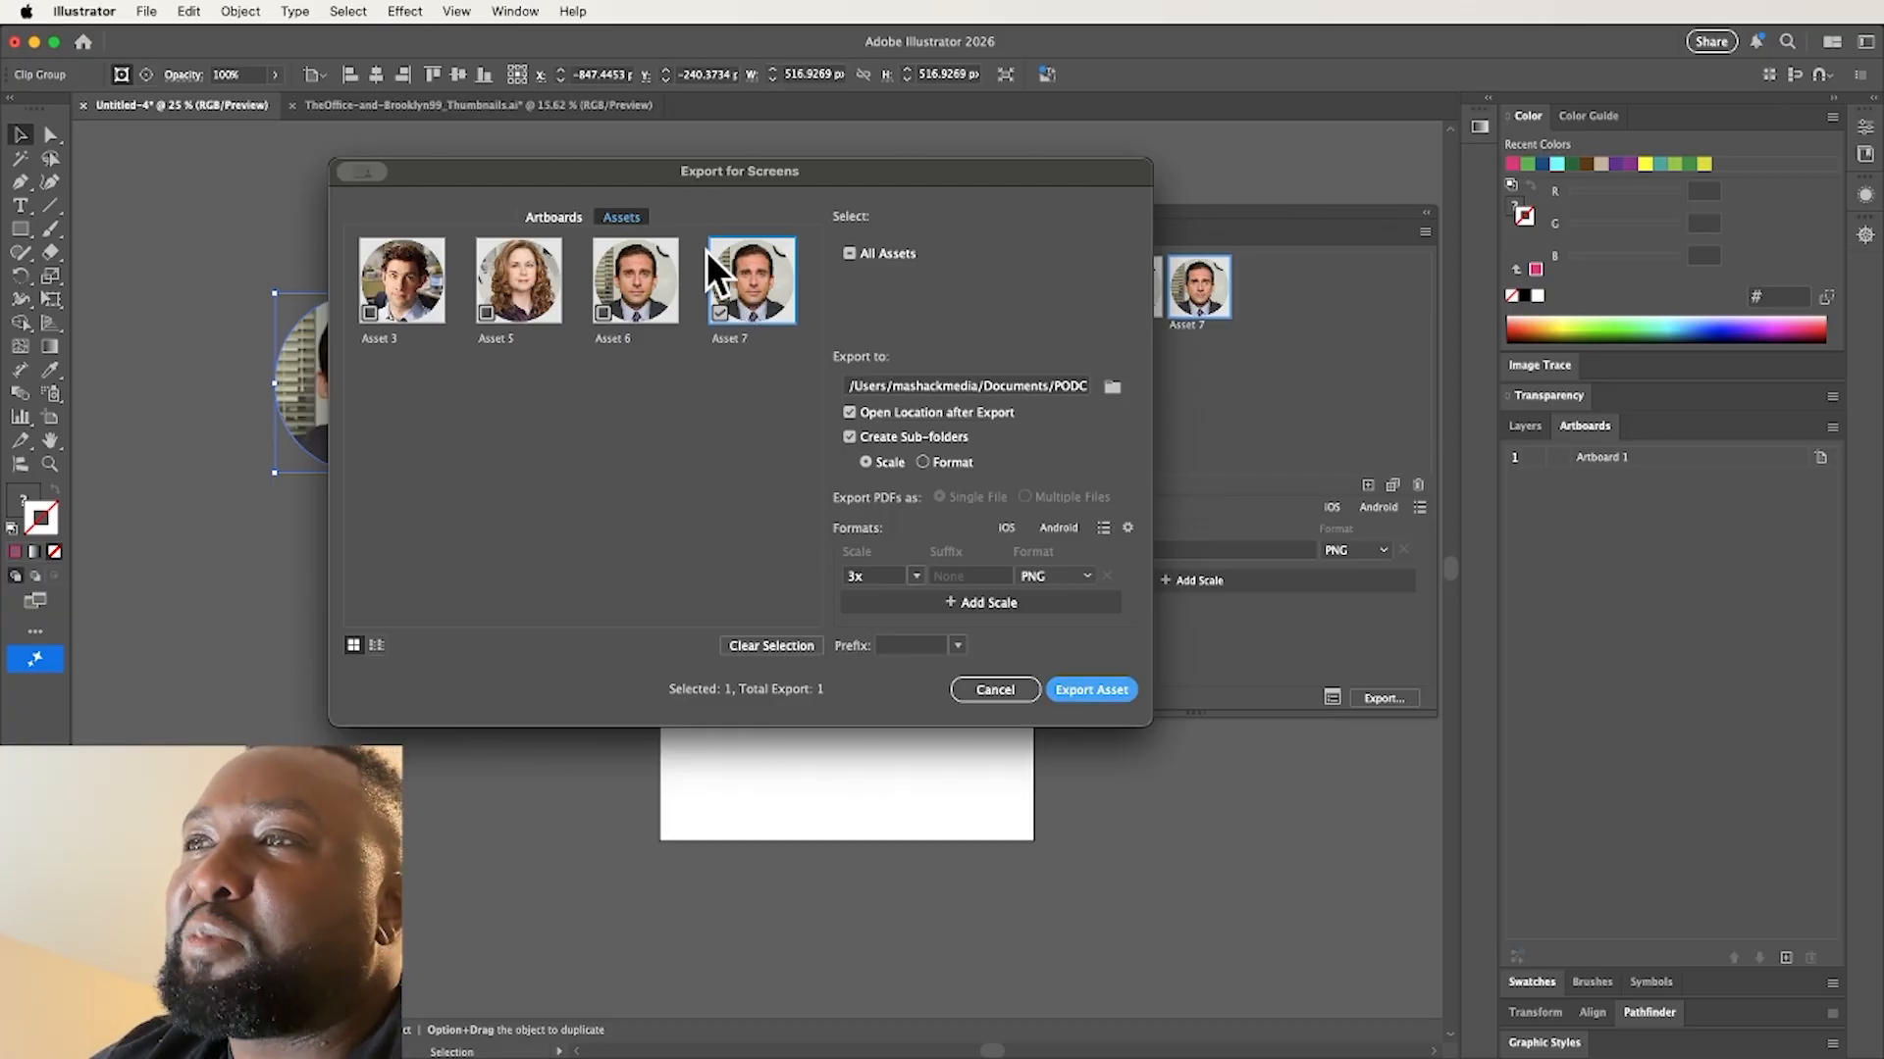
{"action": "left_click_drag", "start_coordinate": [631, 174], "coordinate": [1048, 219]}
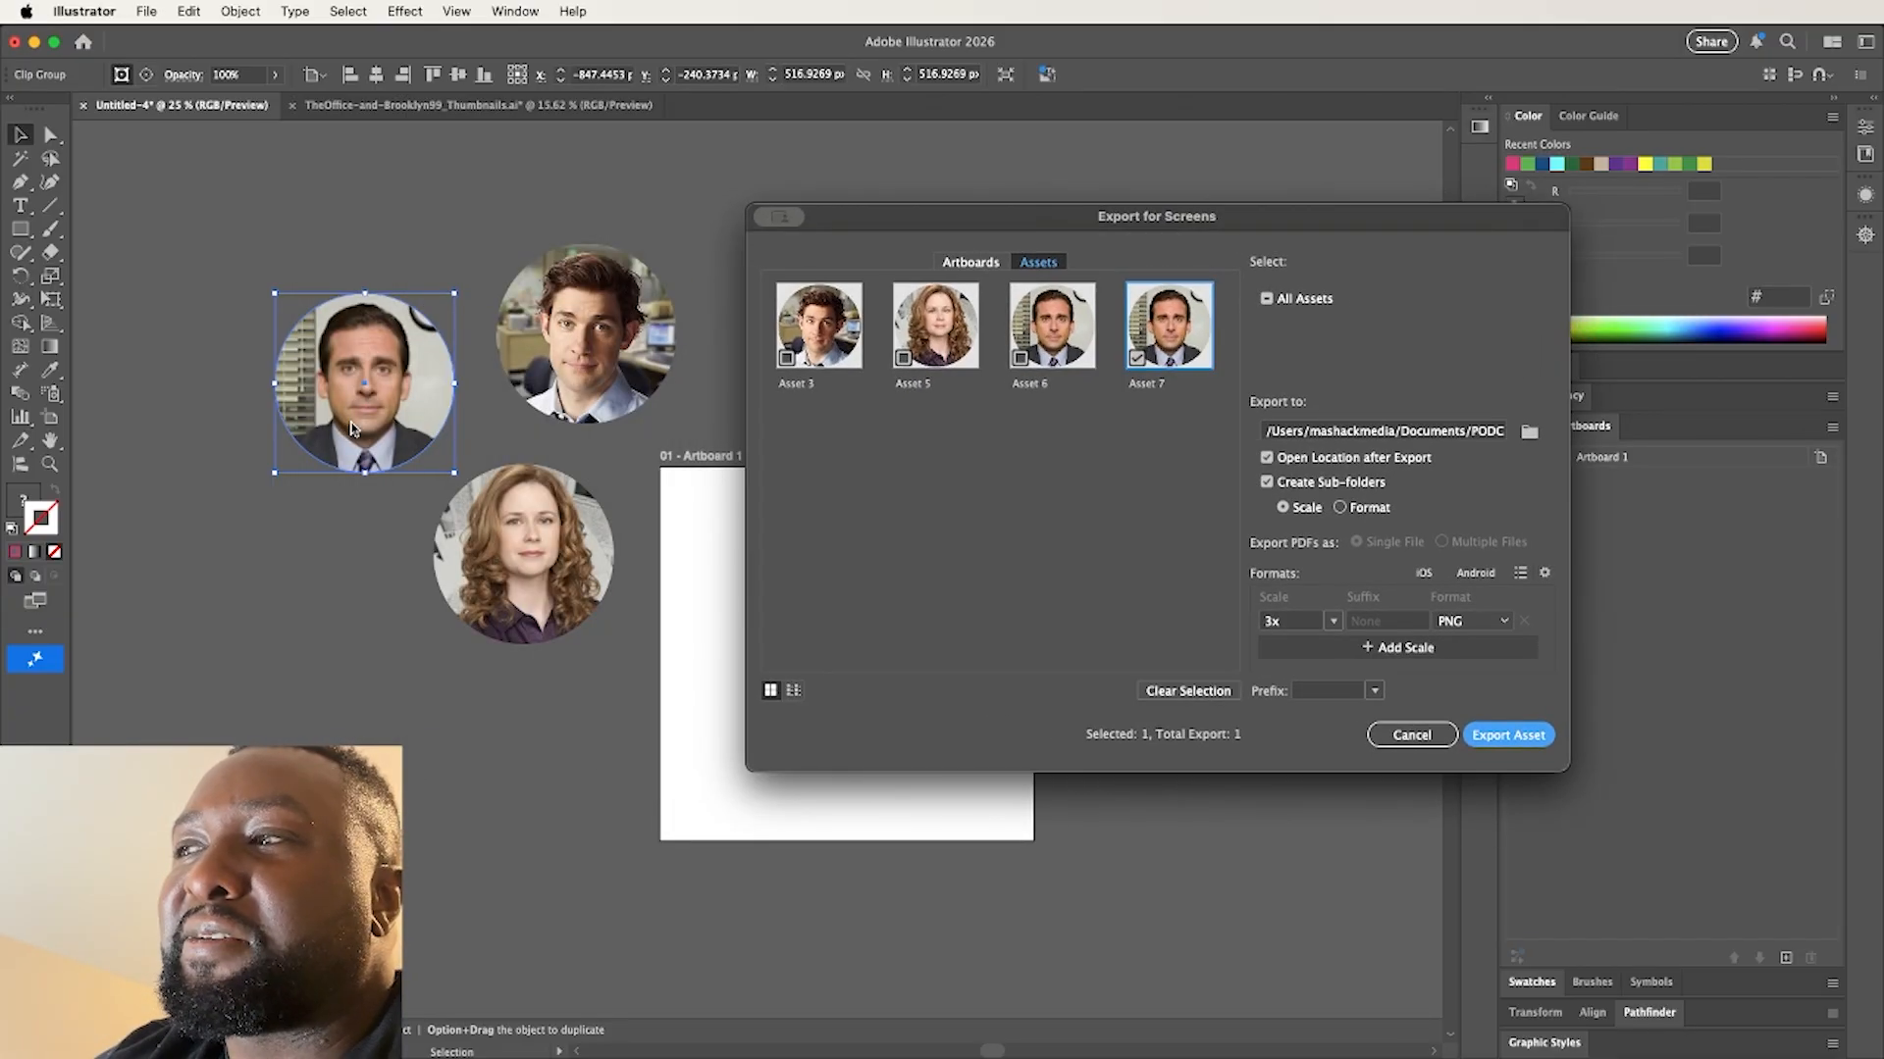
{"action": "left_click", "coordinate": [1412, 735]}
Paste the remaining circular portraits into the document and move all the portraits to the left of the artboard
{"action": "key", "text": "super+v"}
{"action": "left_click", "coordinate": [616, 752]}
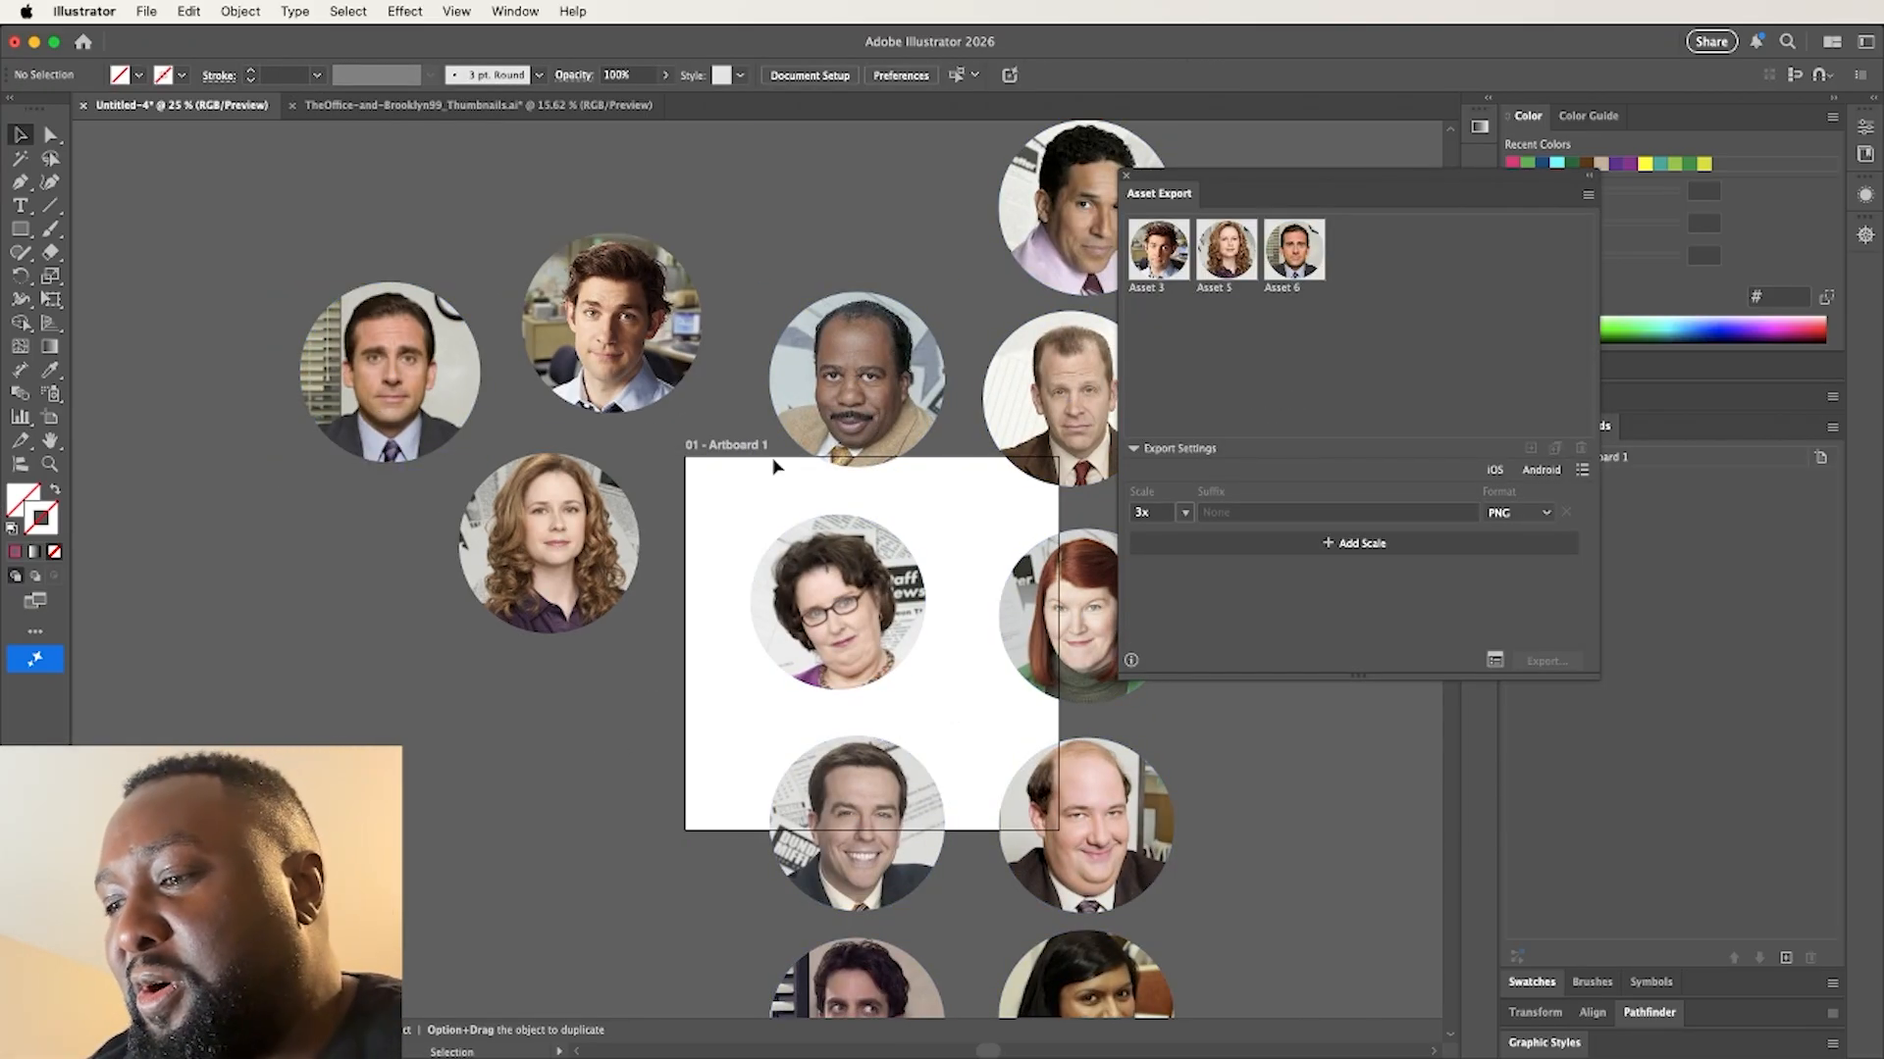
{"action": "key", "text": "super+minus"}
{"action": "key", "text": "super+minus"}
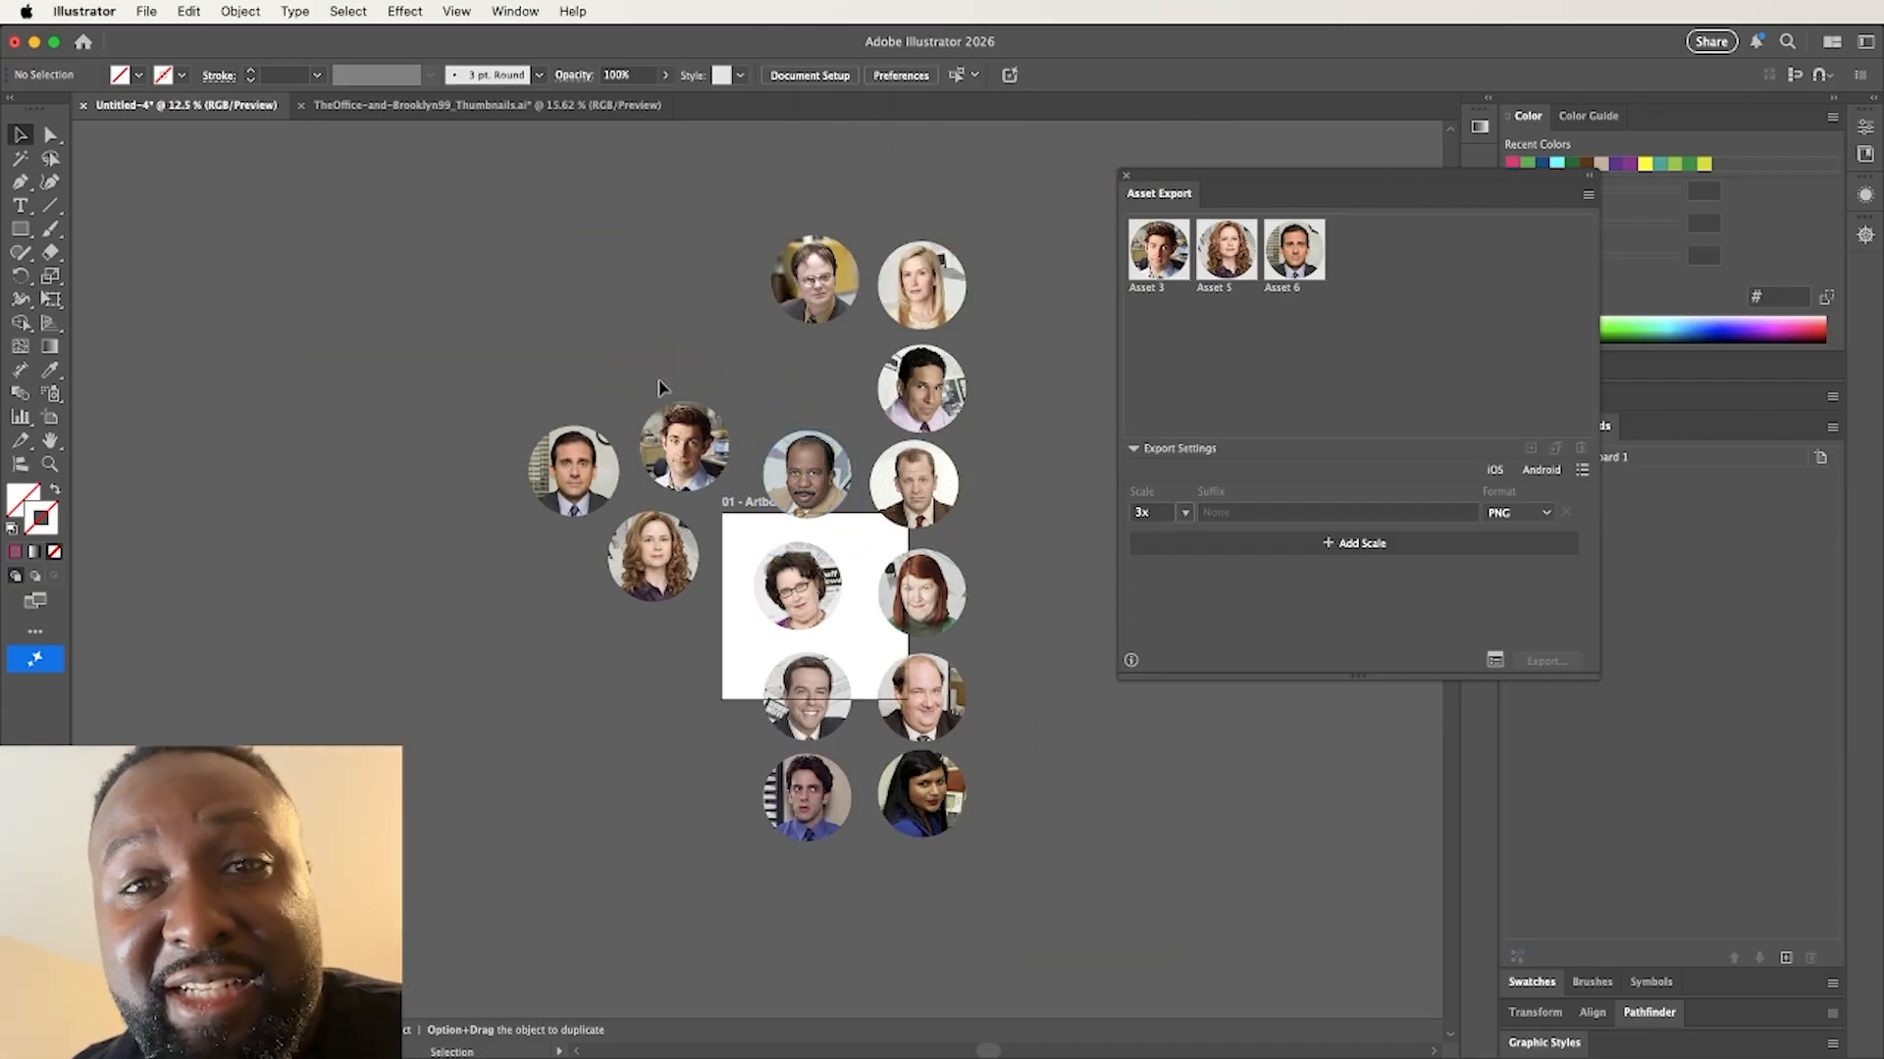
{"action": "left_click_drag", "start_coordinate": [659, 388], "coordinate": [360, 344]}
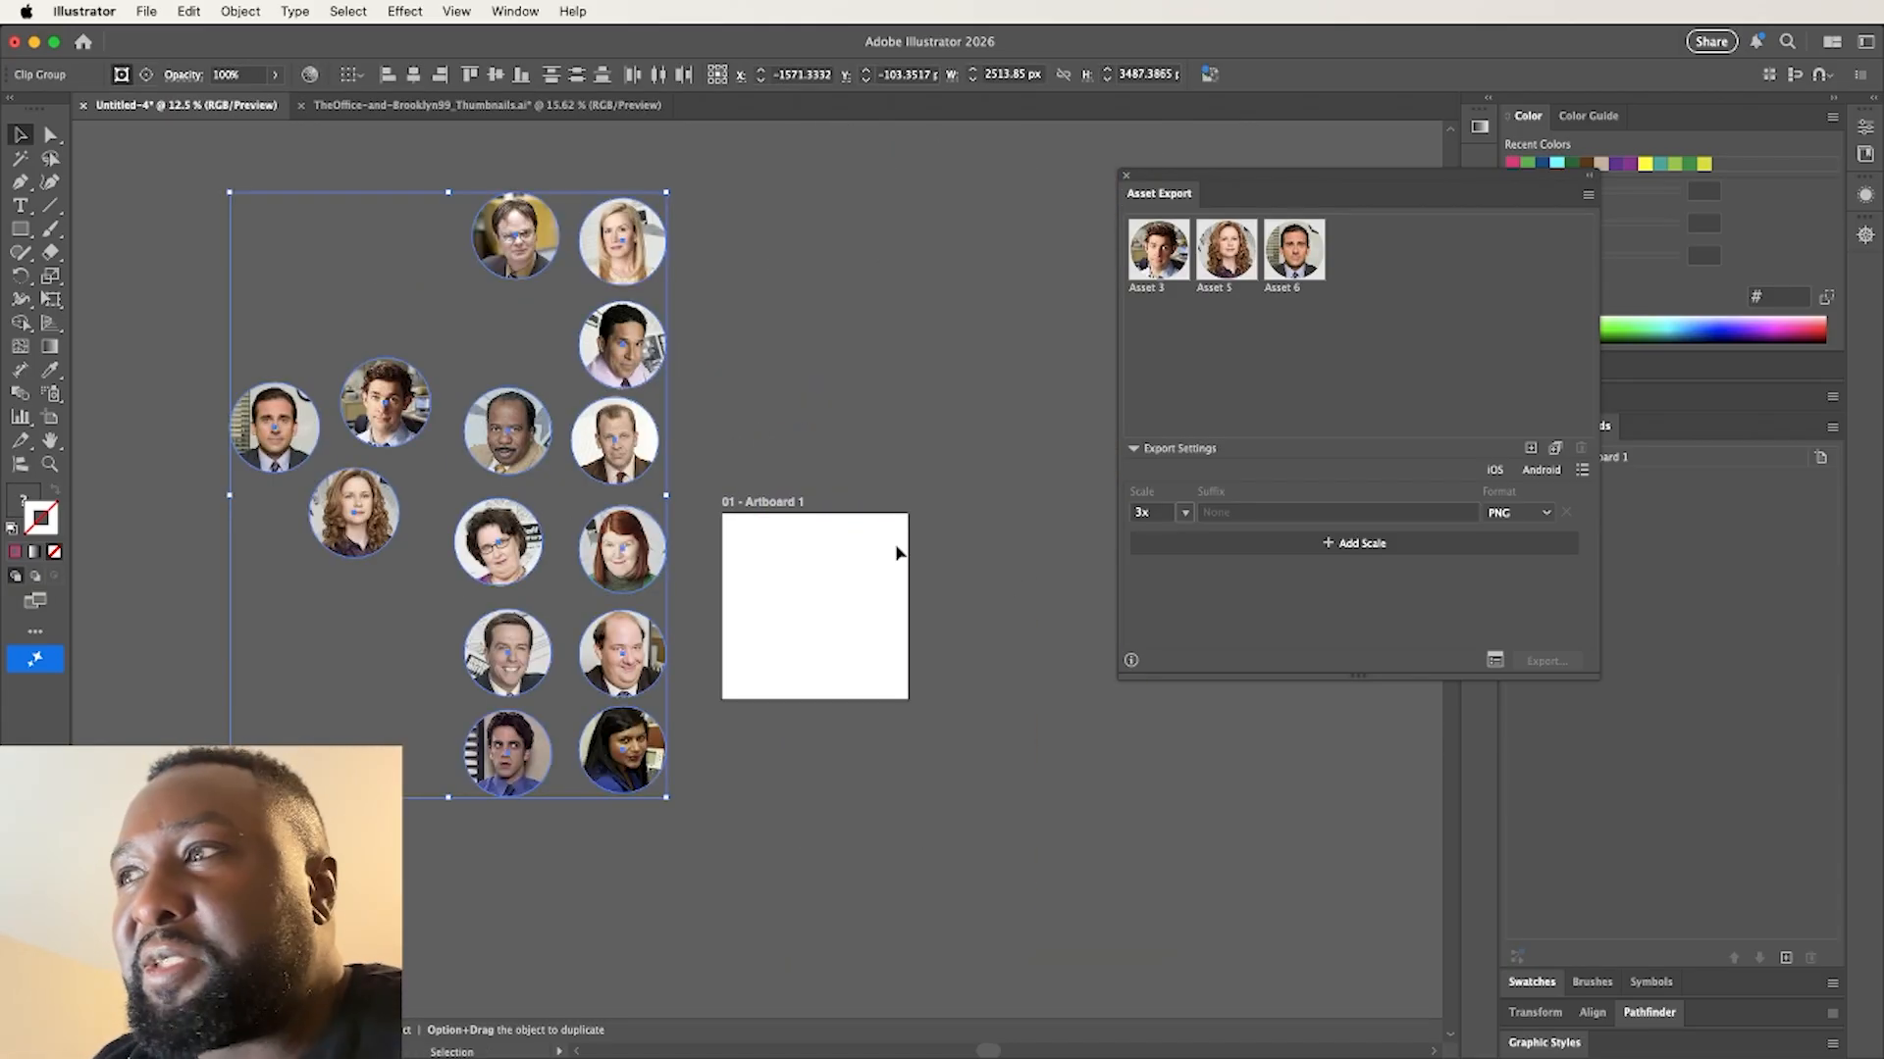
Generate multiple separate assets from all selected portraits, and remove the duplicates of the three portraits already collected
{"action": "left_click", "coordinate": [1556, 449]}
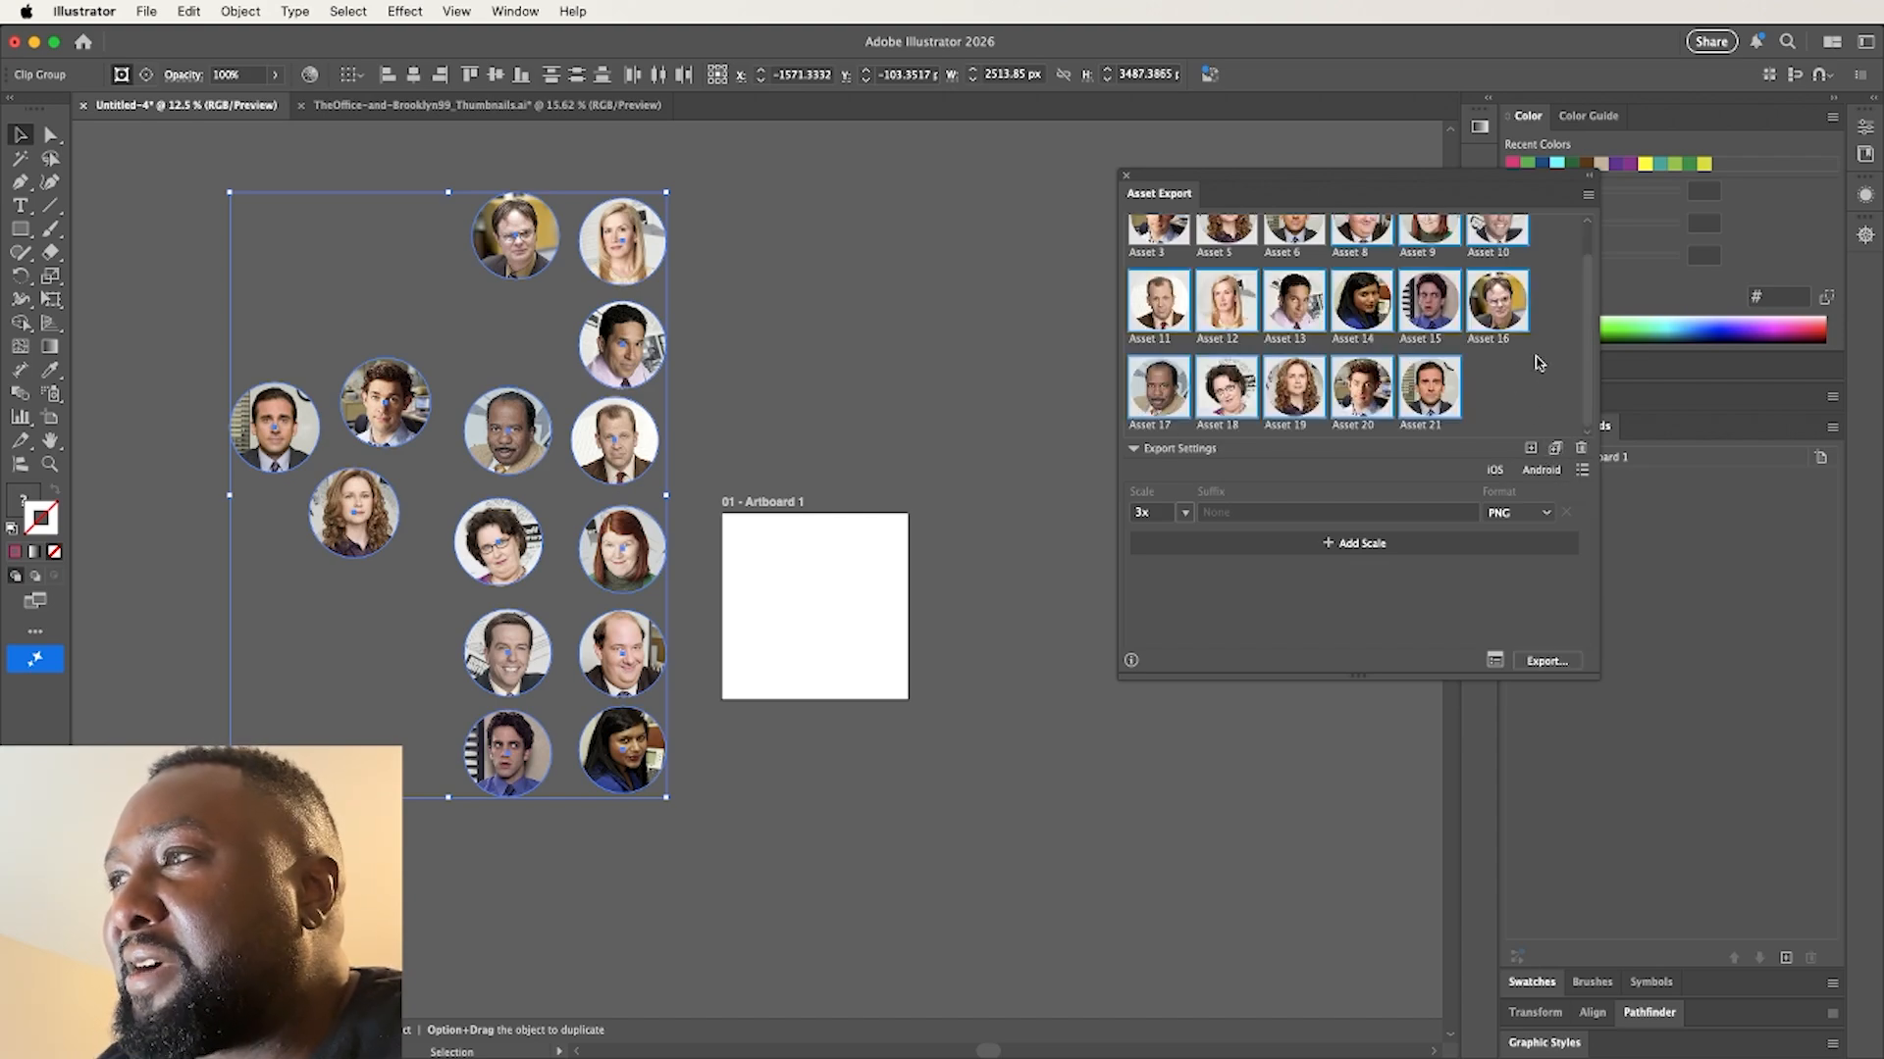
{"action": "left_click_drag", "start_coordinate": [1589, 316], "coordinate": [1581, 280]}
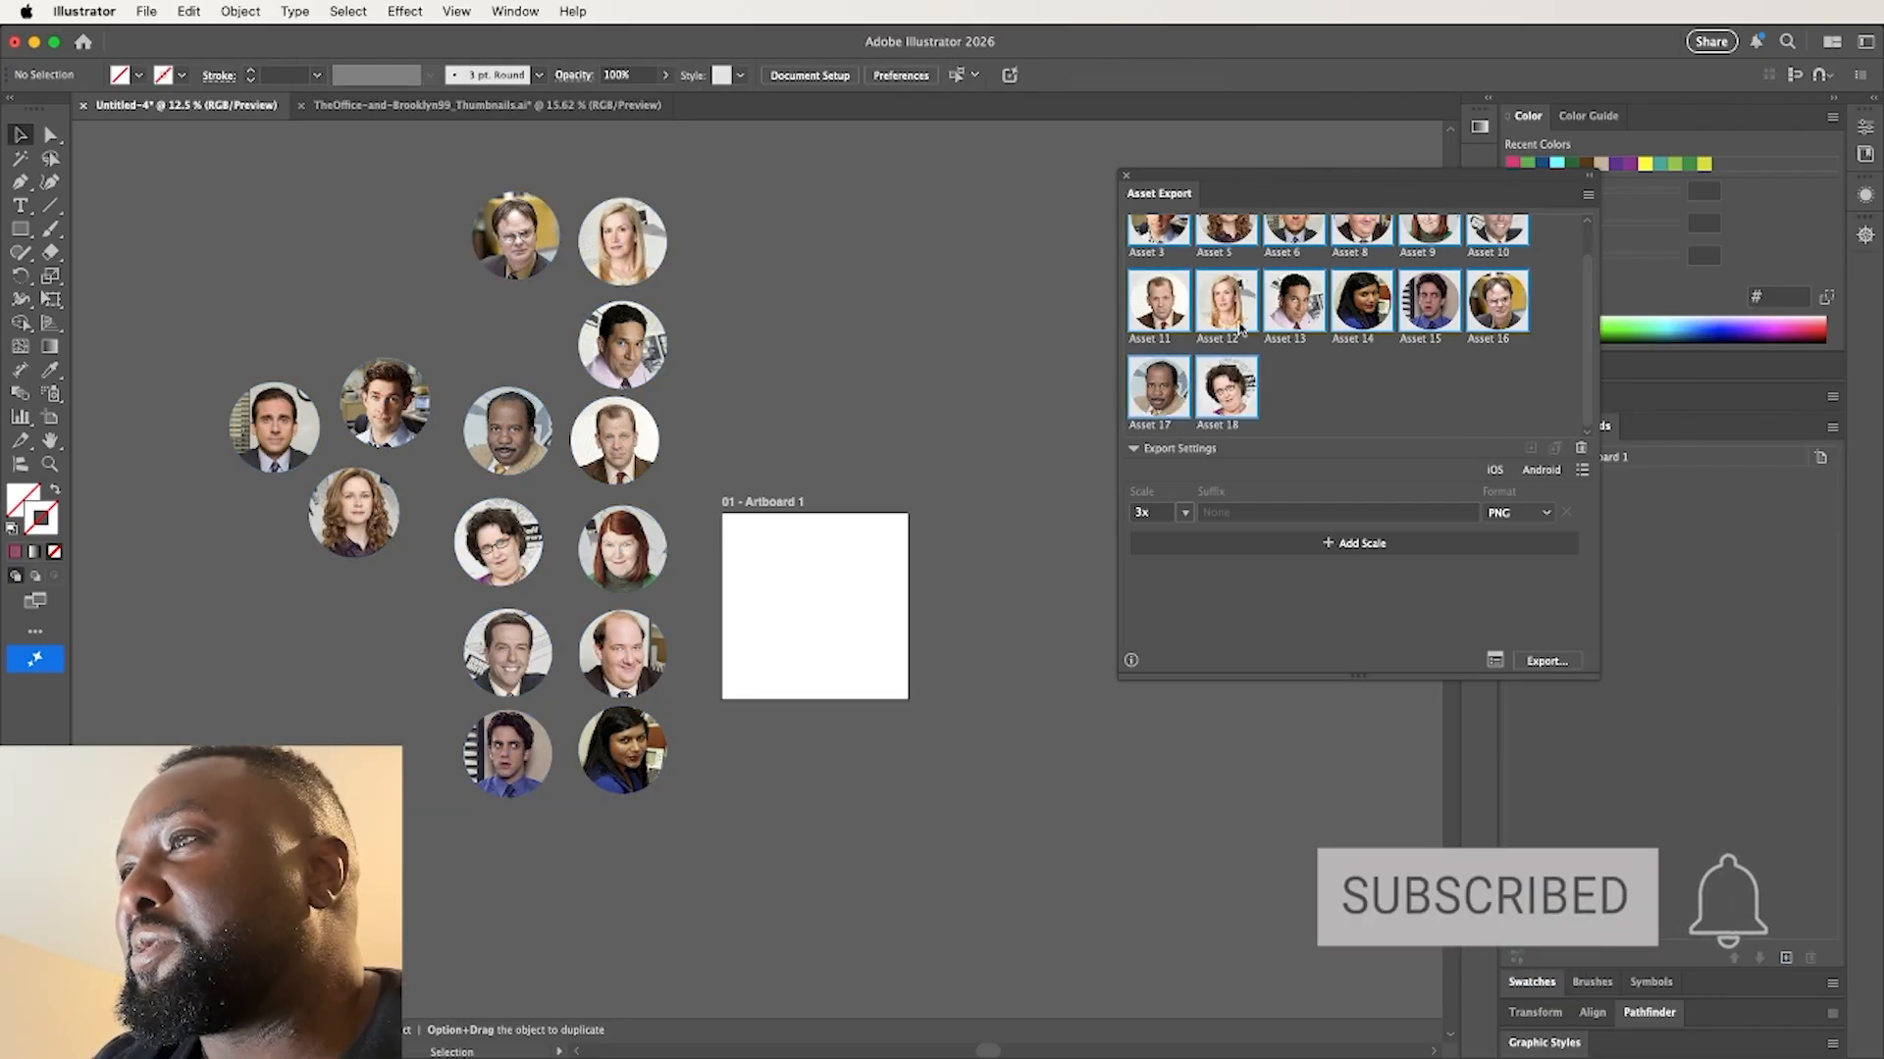
Export the selected assets as 3x PNG files, choosing the Office Thumbnails folder as the destination
{"action": "left_click", "coordinate": [1558, 666]}
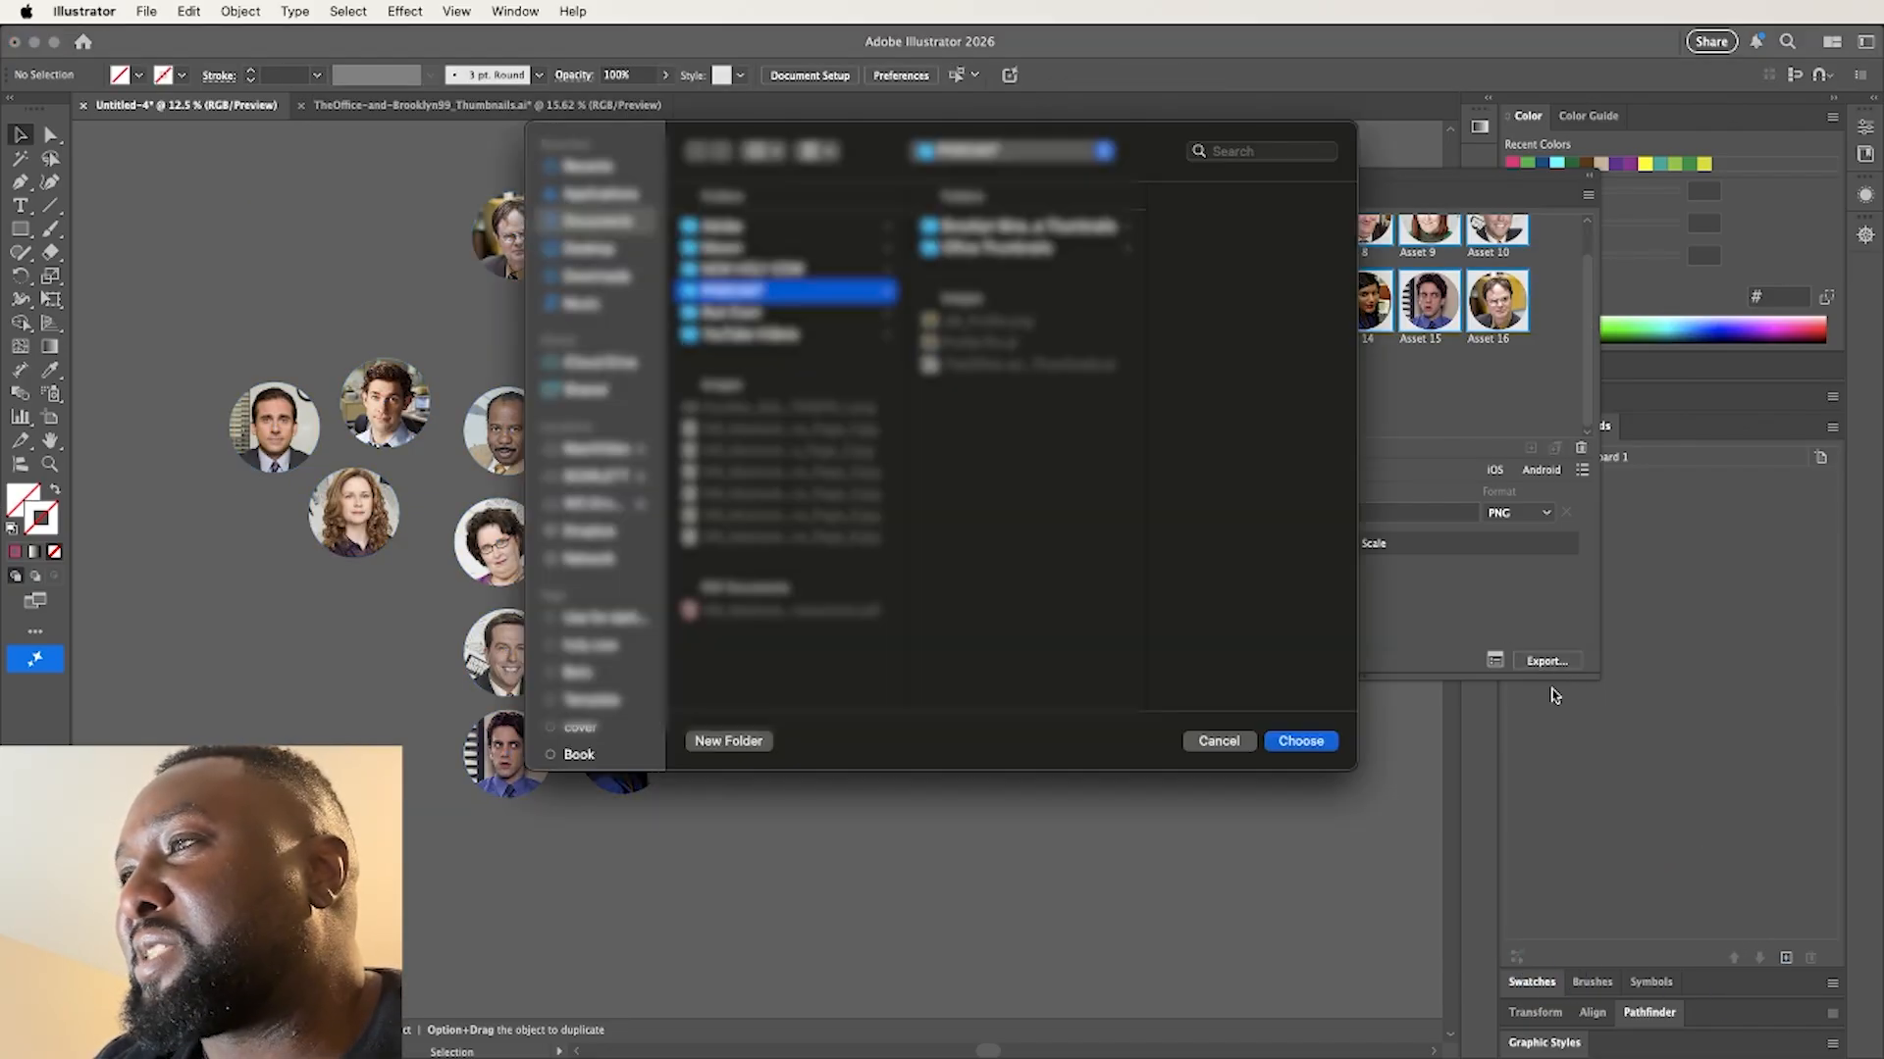
{"action": "left_click", "coordinate": [981, 251]}
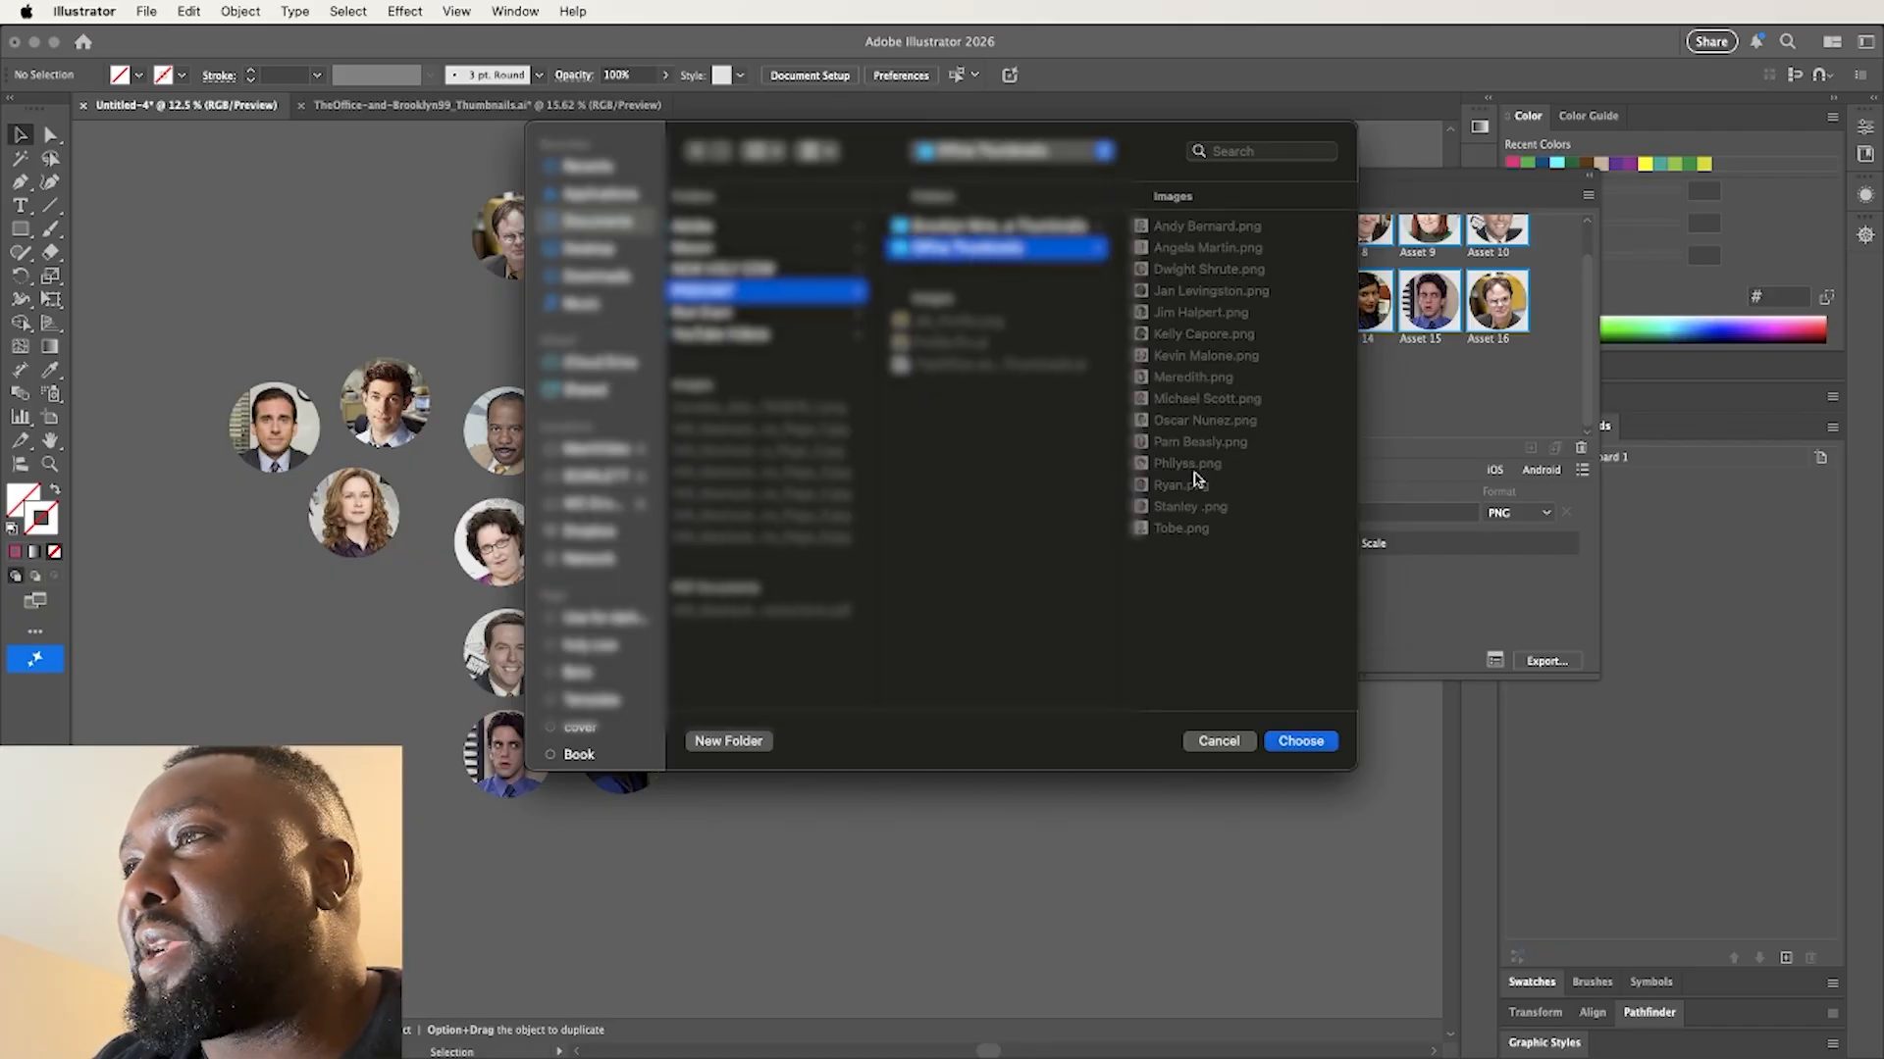
{"action": "left_click", "coordinate": [1286, 744]}
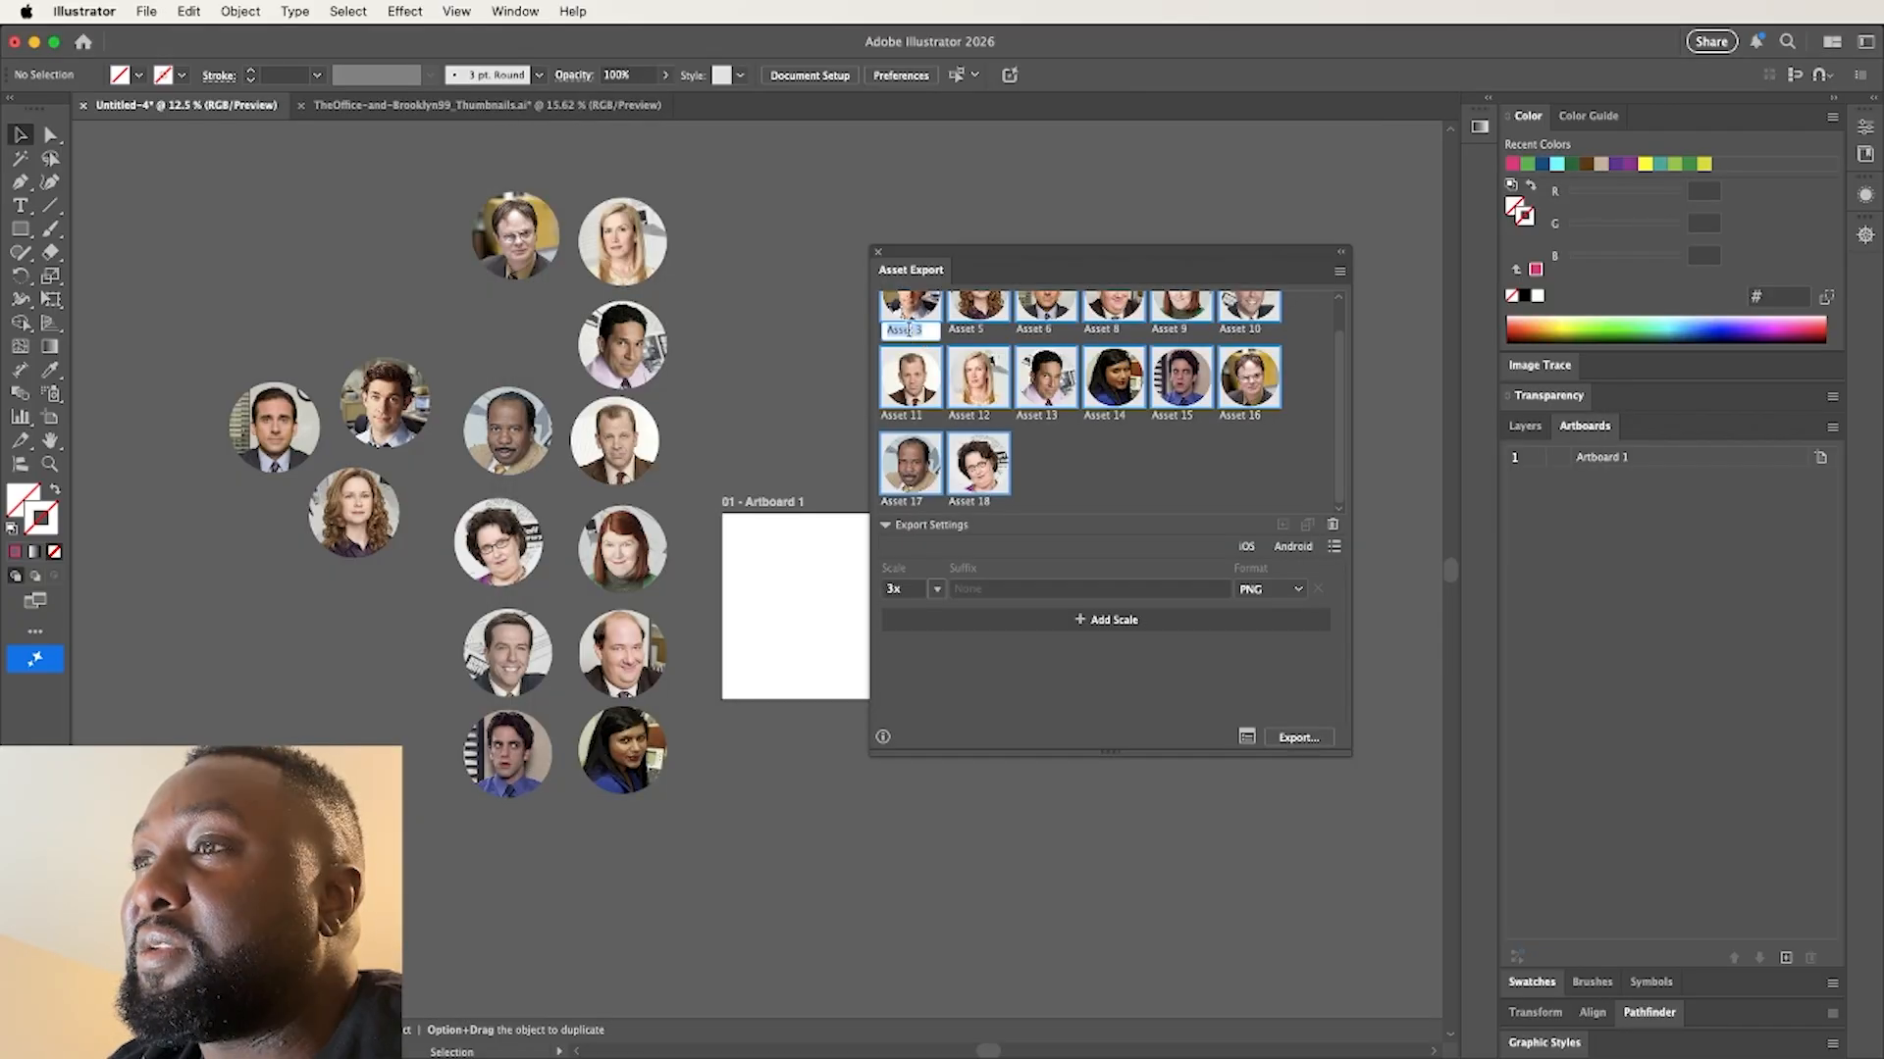
Rename the first export asset as Jim, leave the second asset's name as it is, and clear the selection
{"action": "type", "text": "Jim"}
{"action": "key", "text": "Return"}
{"action": "double_click", "coordinate": [978, 329]}
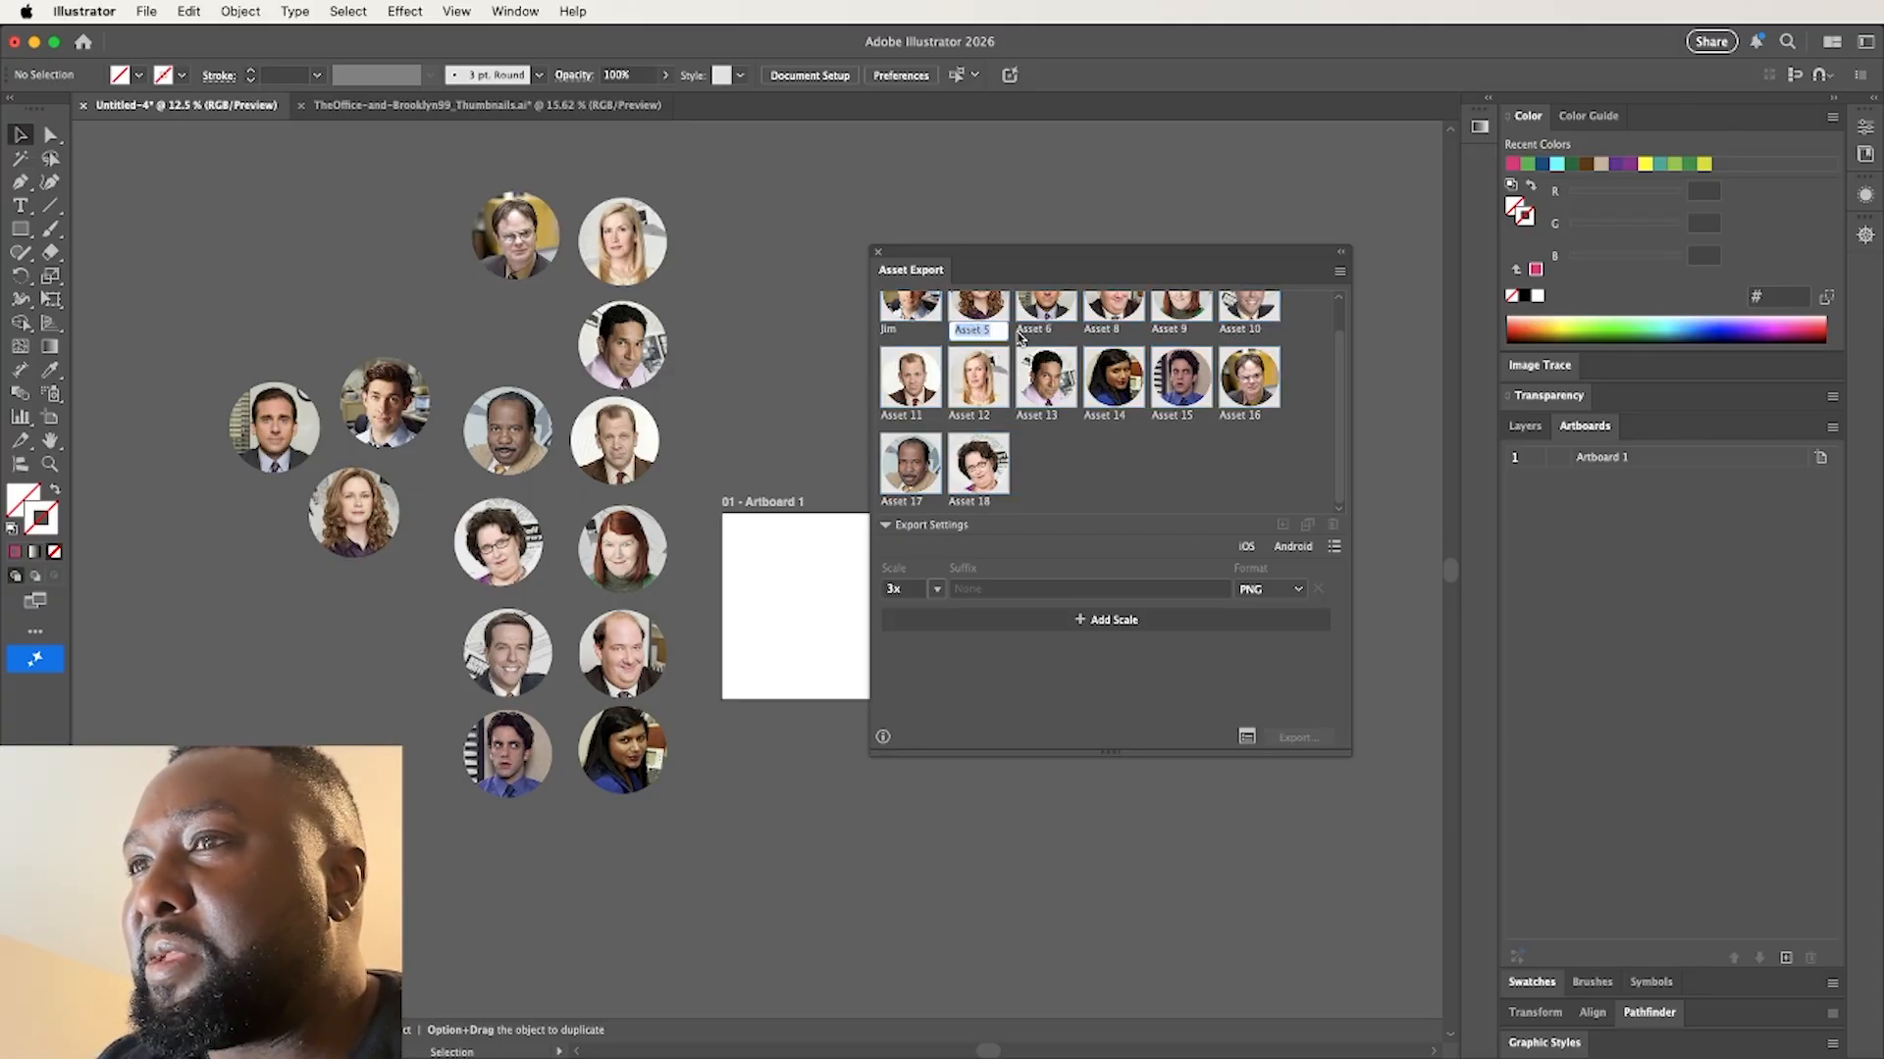
{"action": "left_click", "coordinate": [1122, 786]}
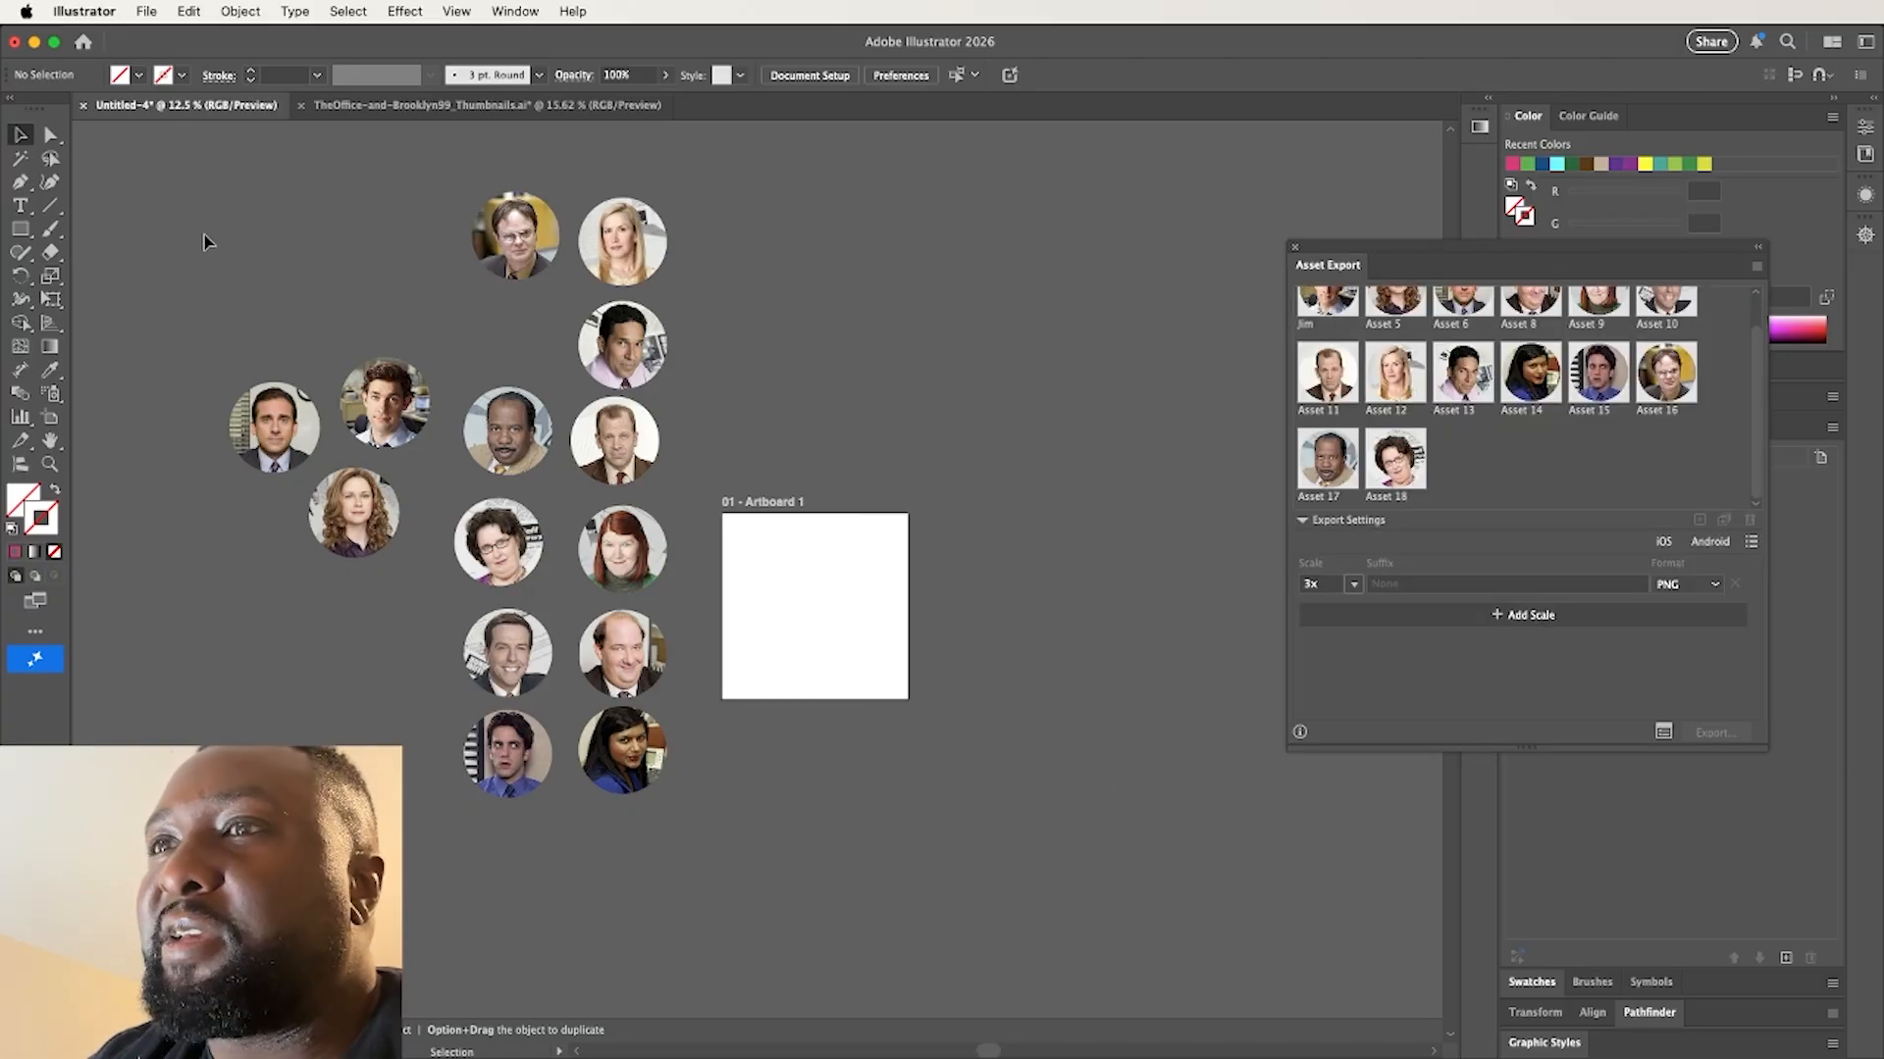
Start Export Selection for all the circular portraits and deselect the combined group asset so it is excluded from the export
{"action": "left_click_drag", "start_coordinate": [222, 210], "coordinate": [723, 815]}
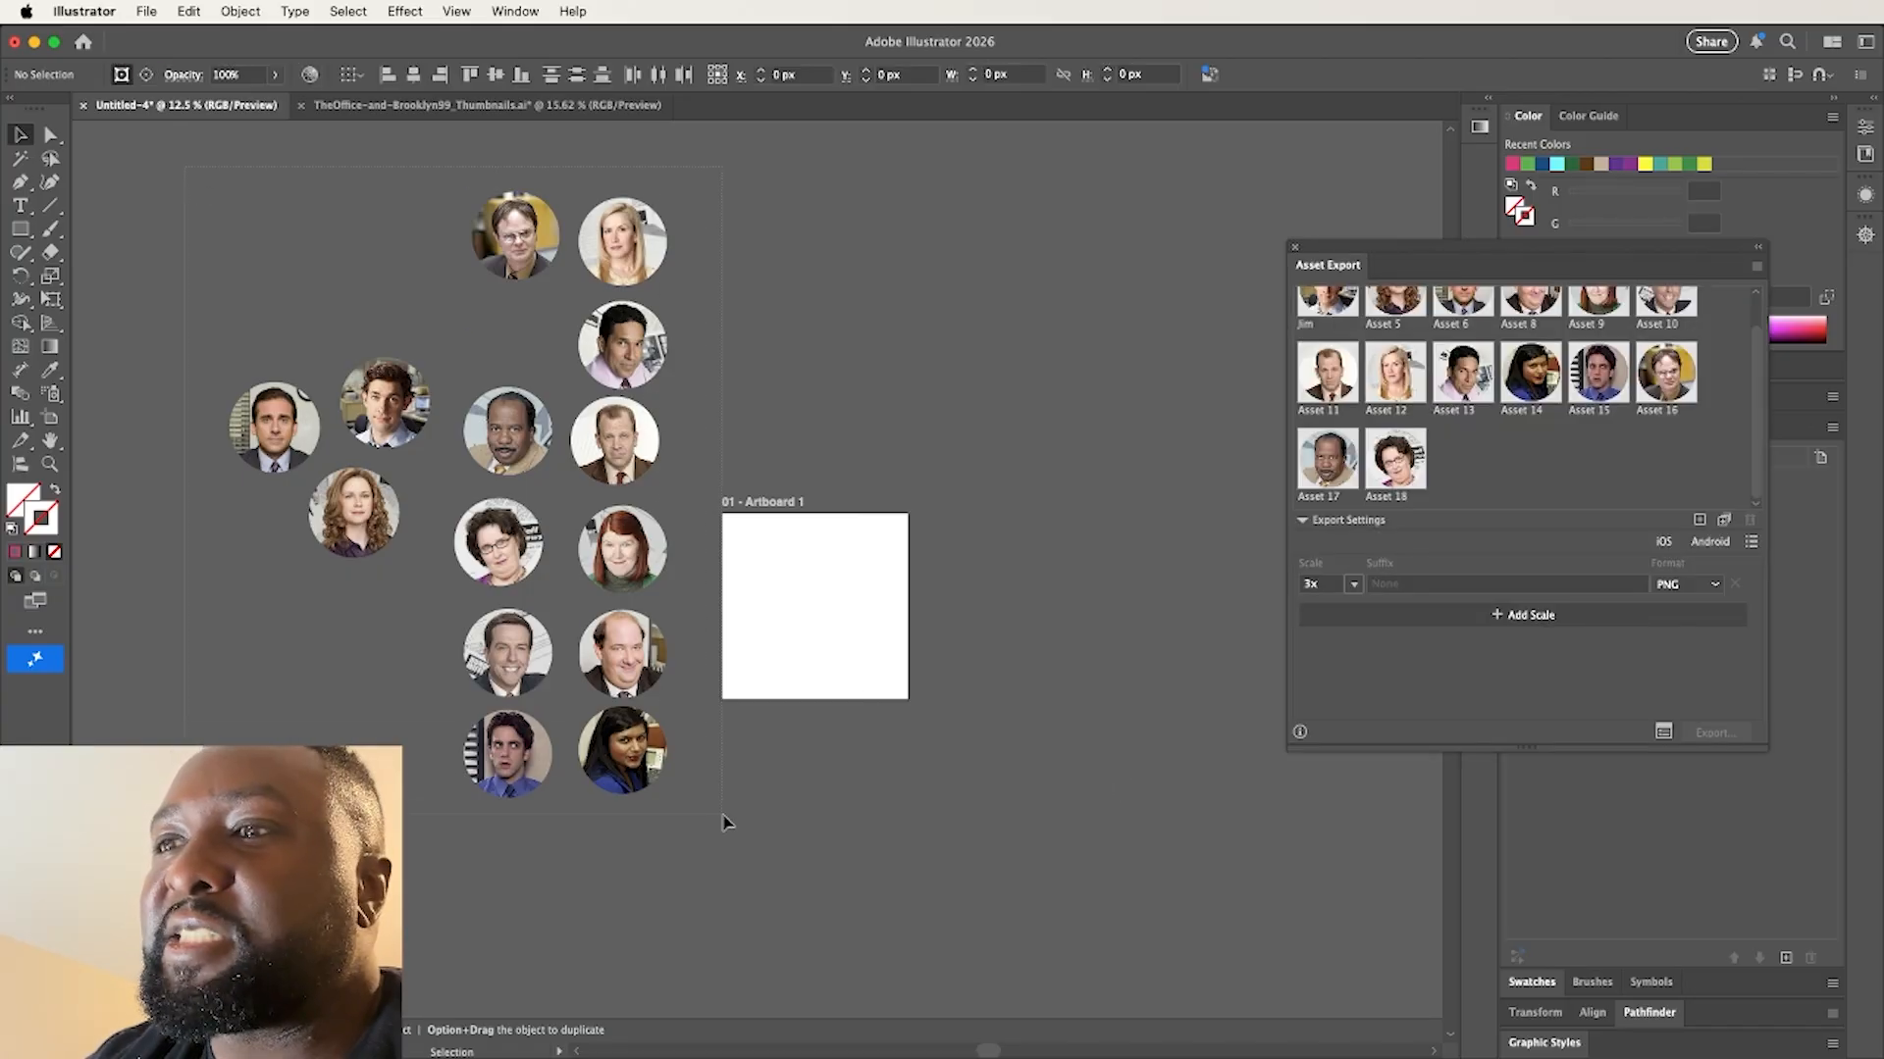
{"action": "left_click", "coordinate": [147, 12]}
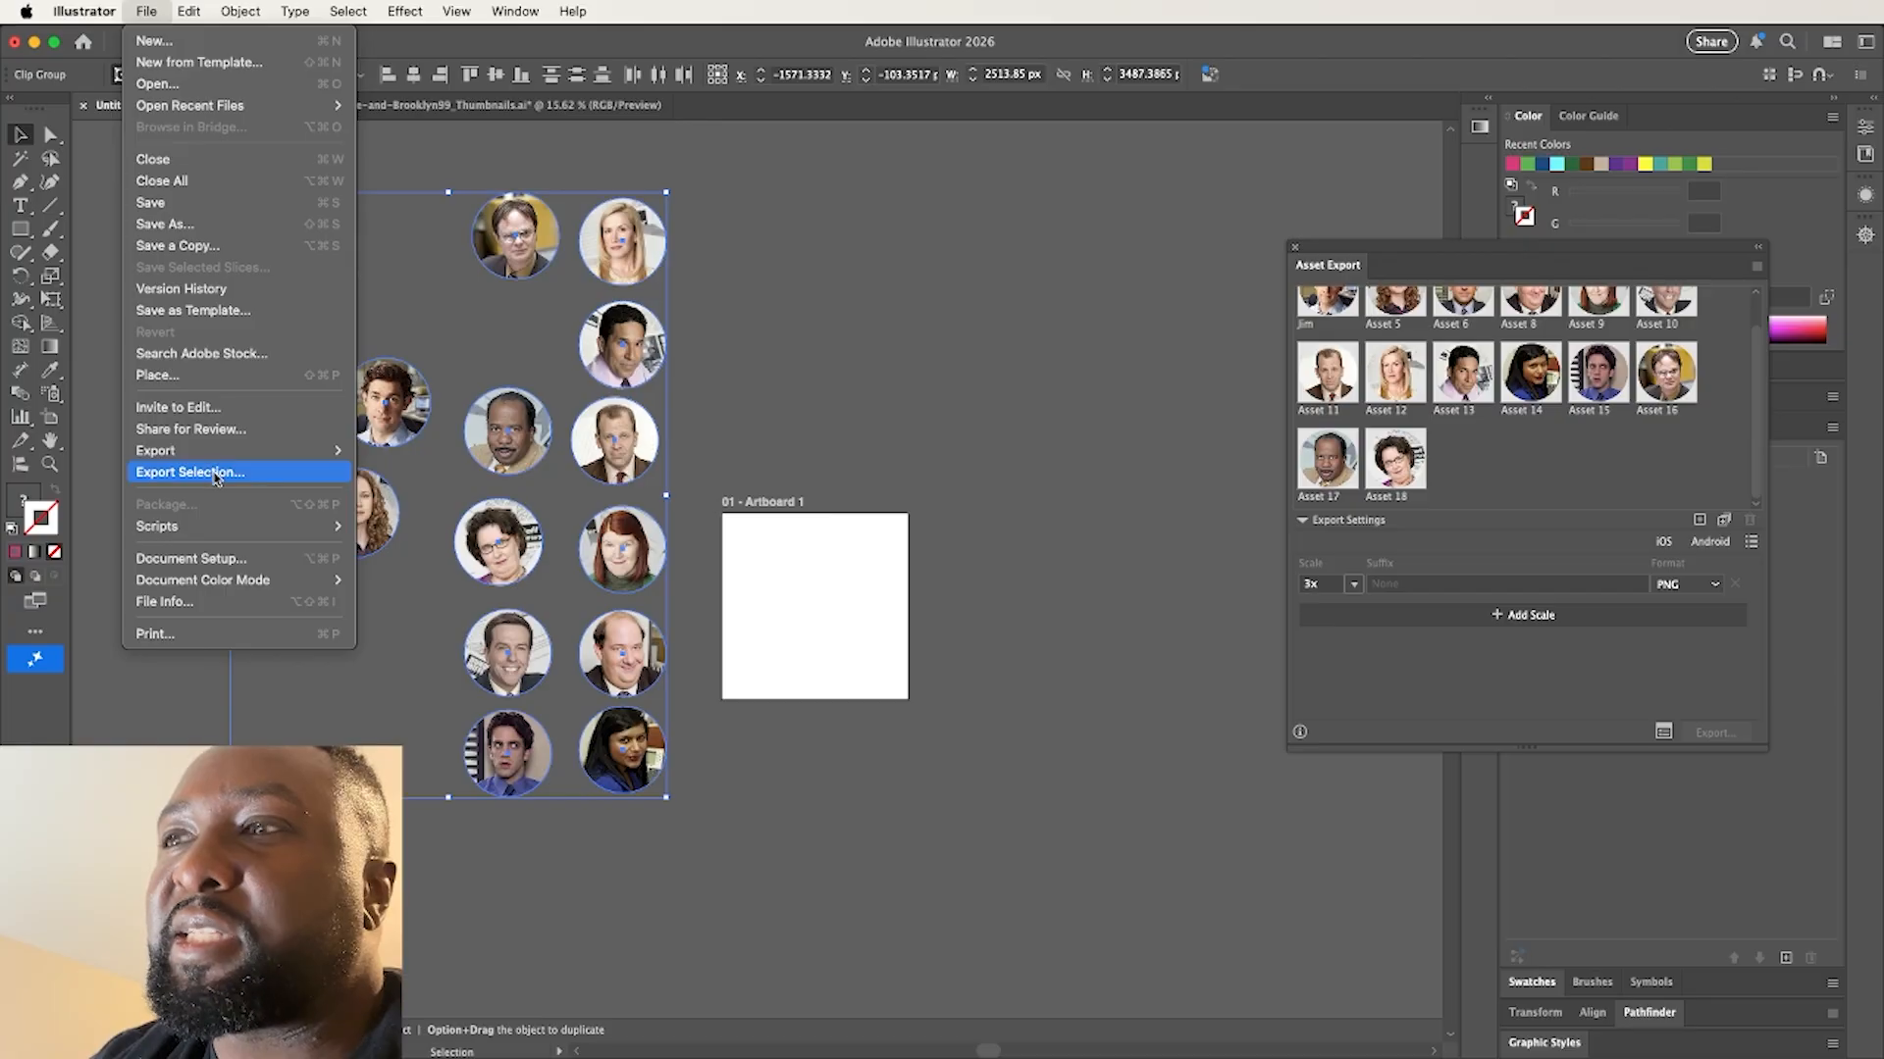
{"action": "left_click", "coordinate": [220, 473]}
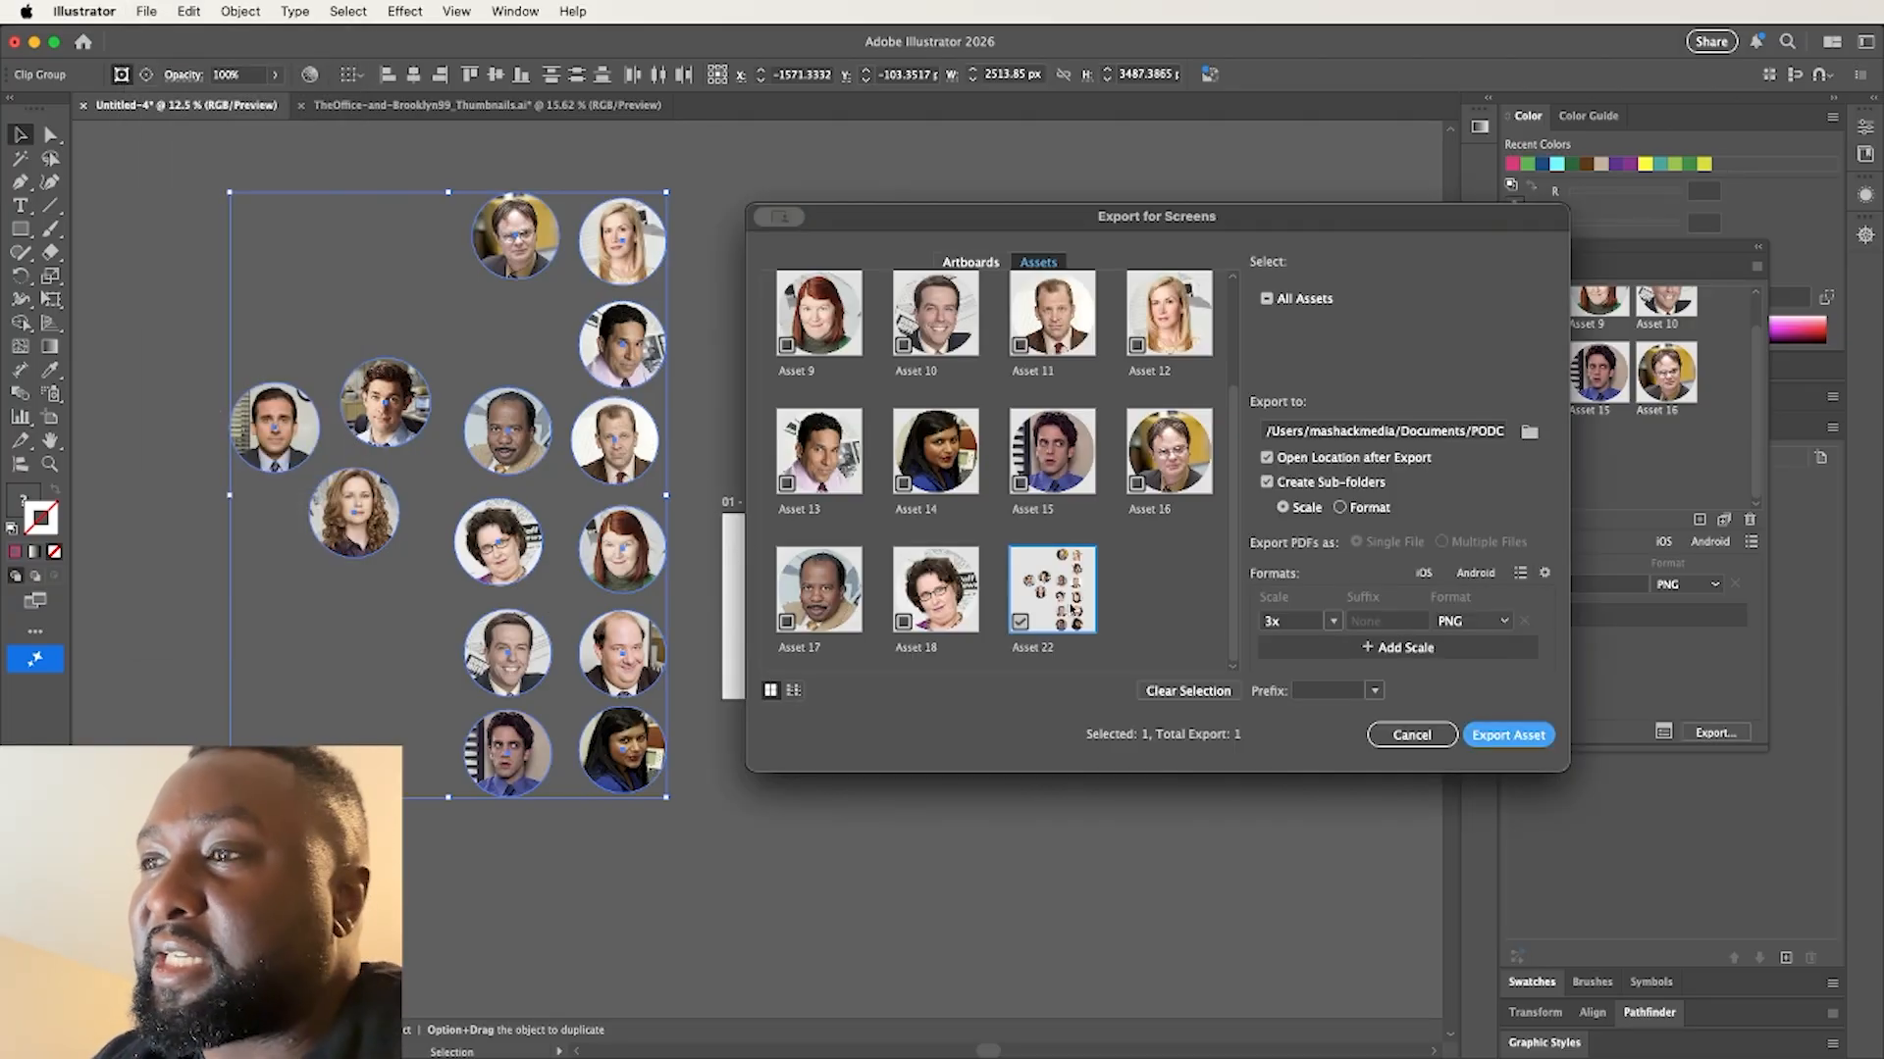
{"action": "left_click", "coordinate": [1020, 622]}
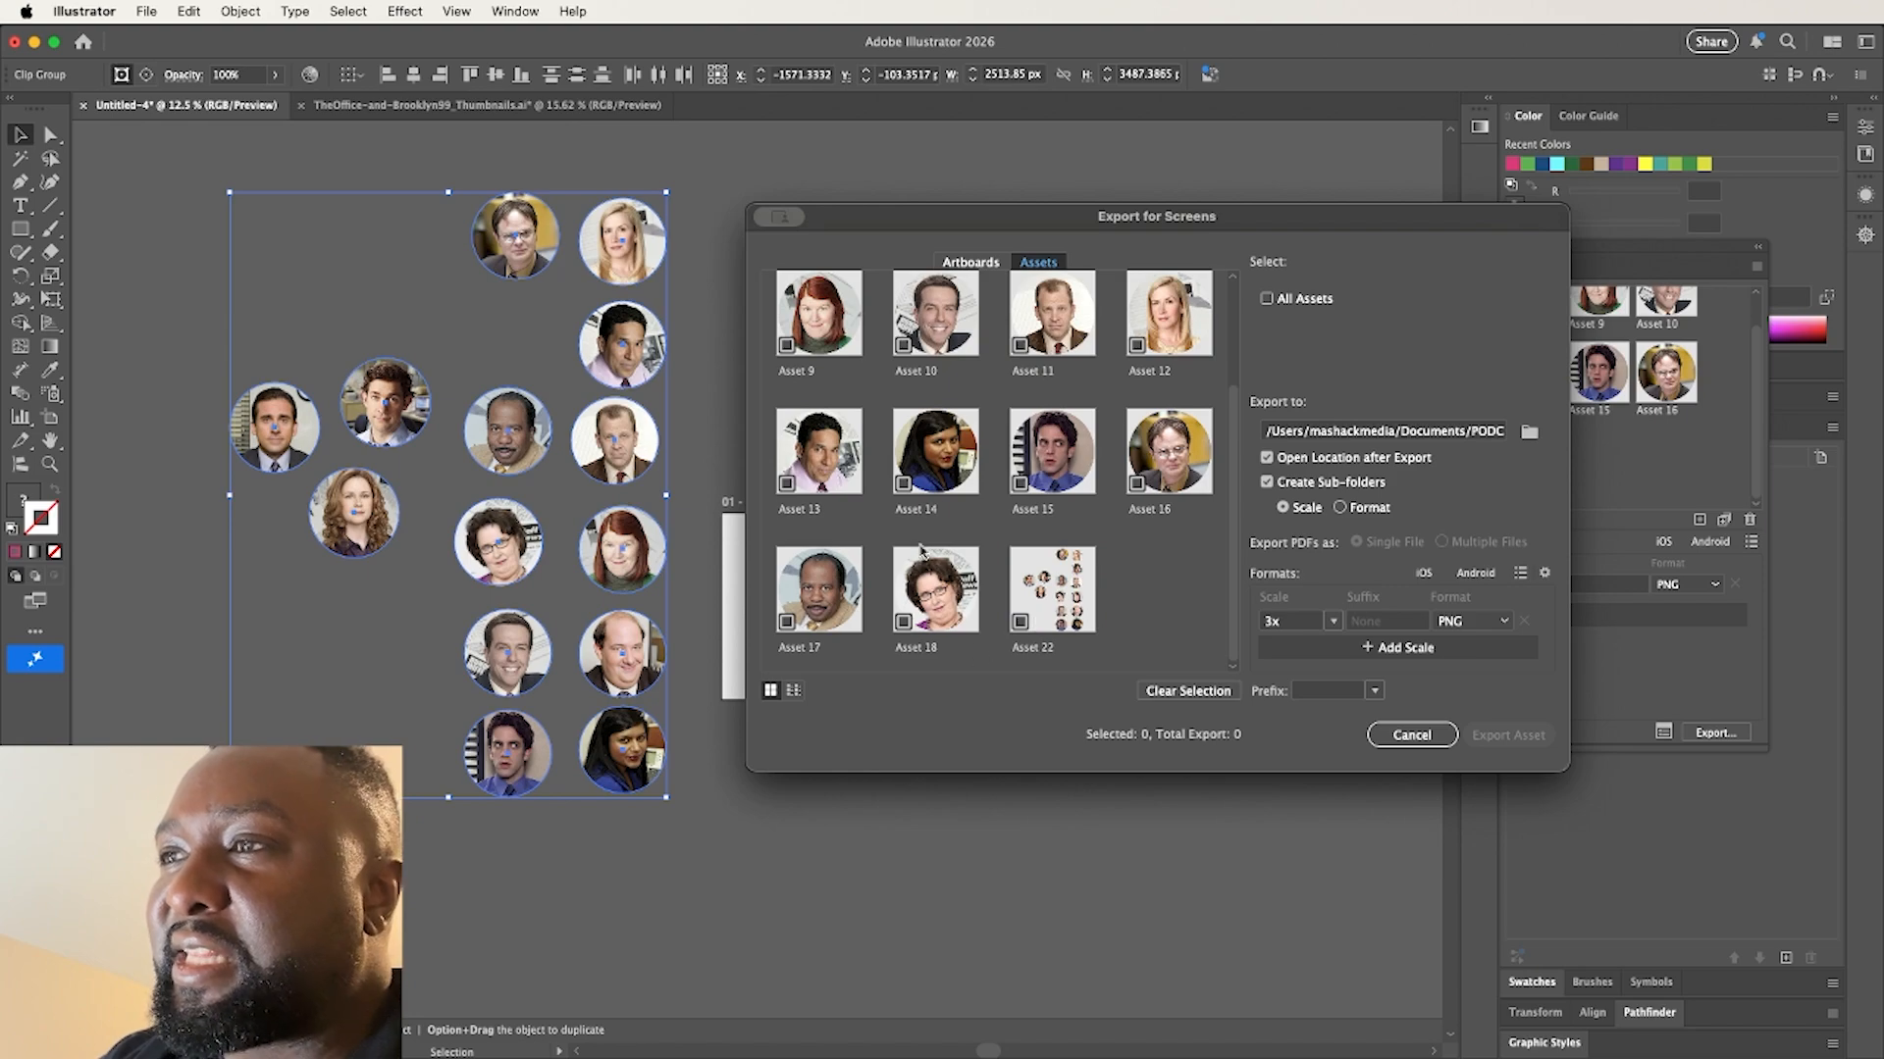
Rename the second export asset, the long-haired woman's portrait, as Pam with a capital P
{"action": "scroll", "coordinate": [853, 461], "scroll_direction": "up", "scroll_amount": 3}
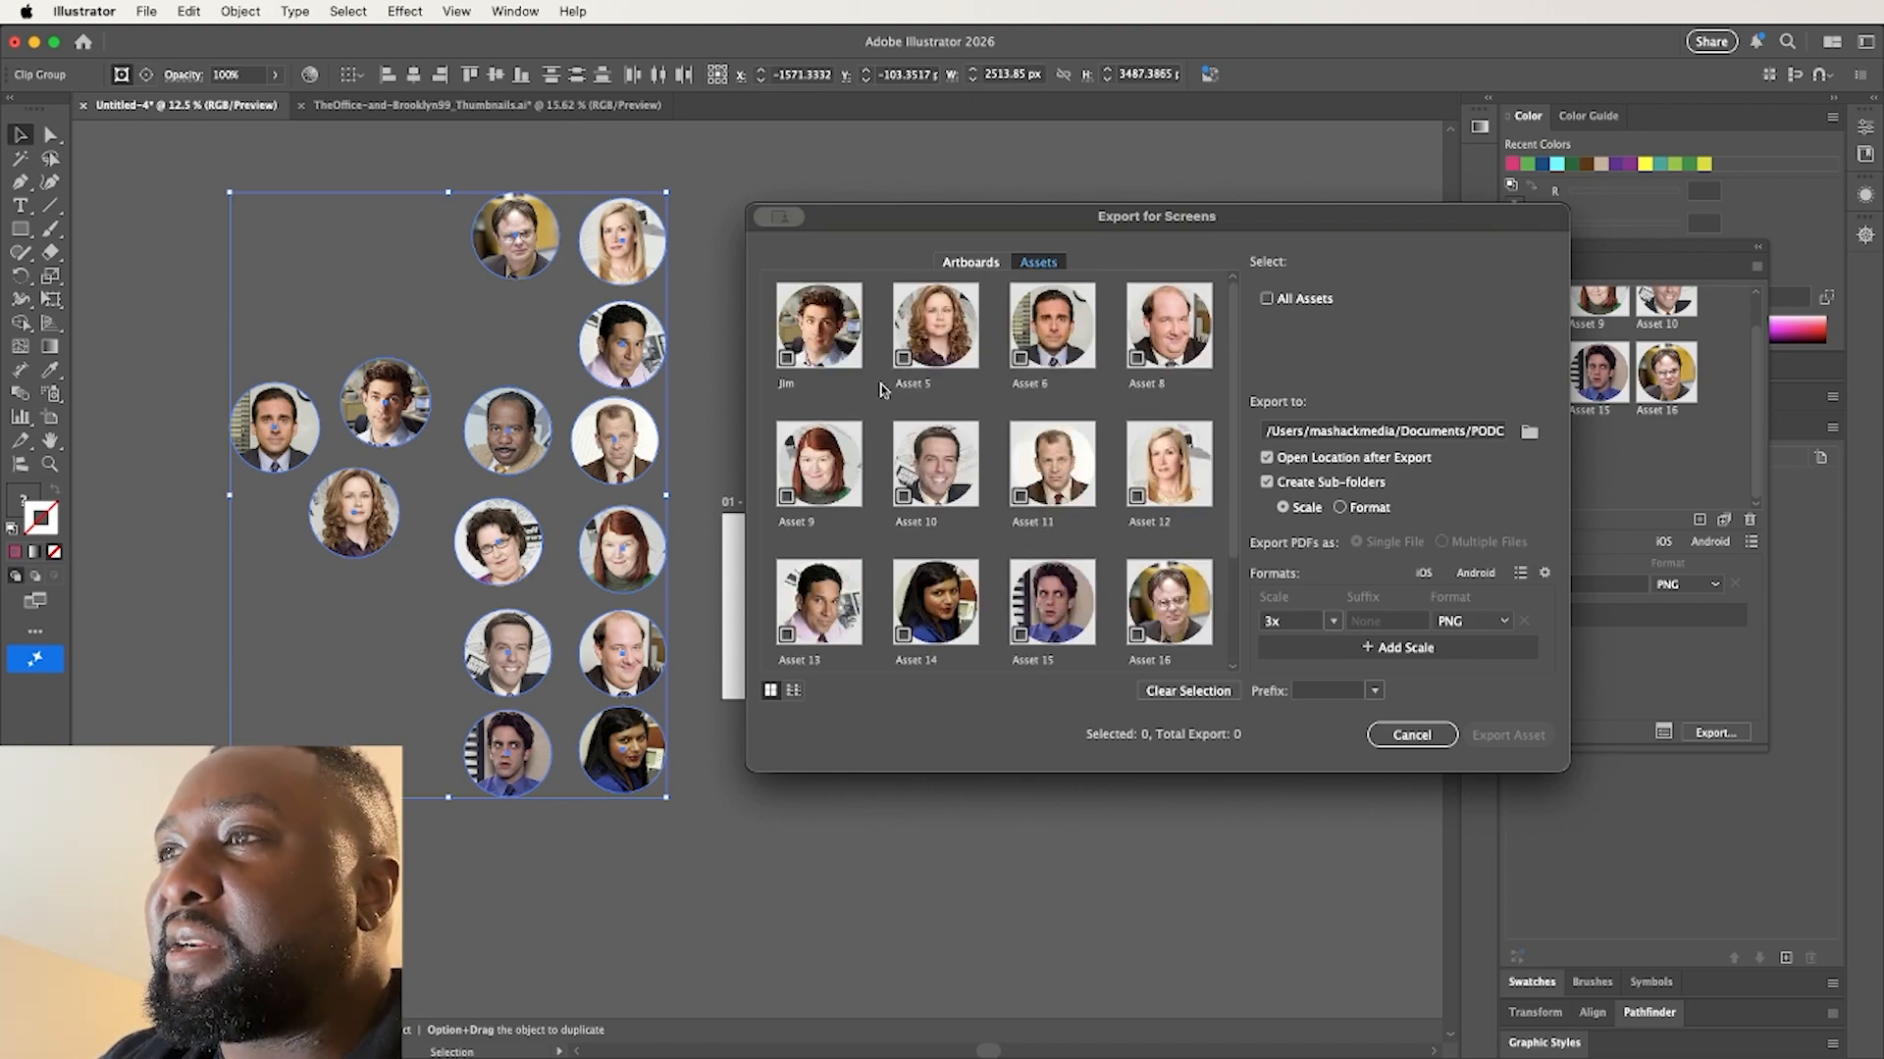
{"action": "double_click", "coordinate": [909, 385]}
{"action": "type", "text": "pam"}
{"action": "key", "text": "Tab"}
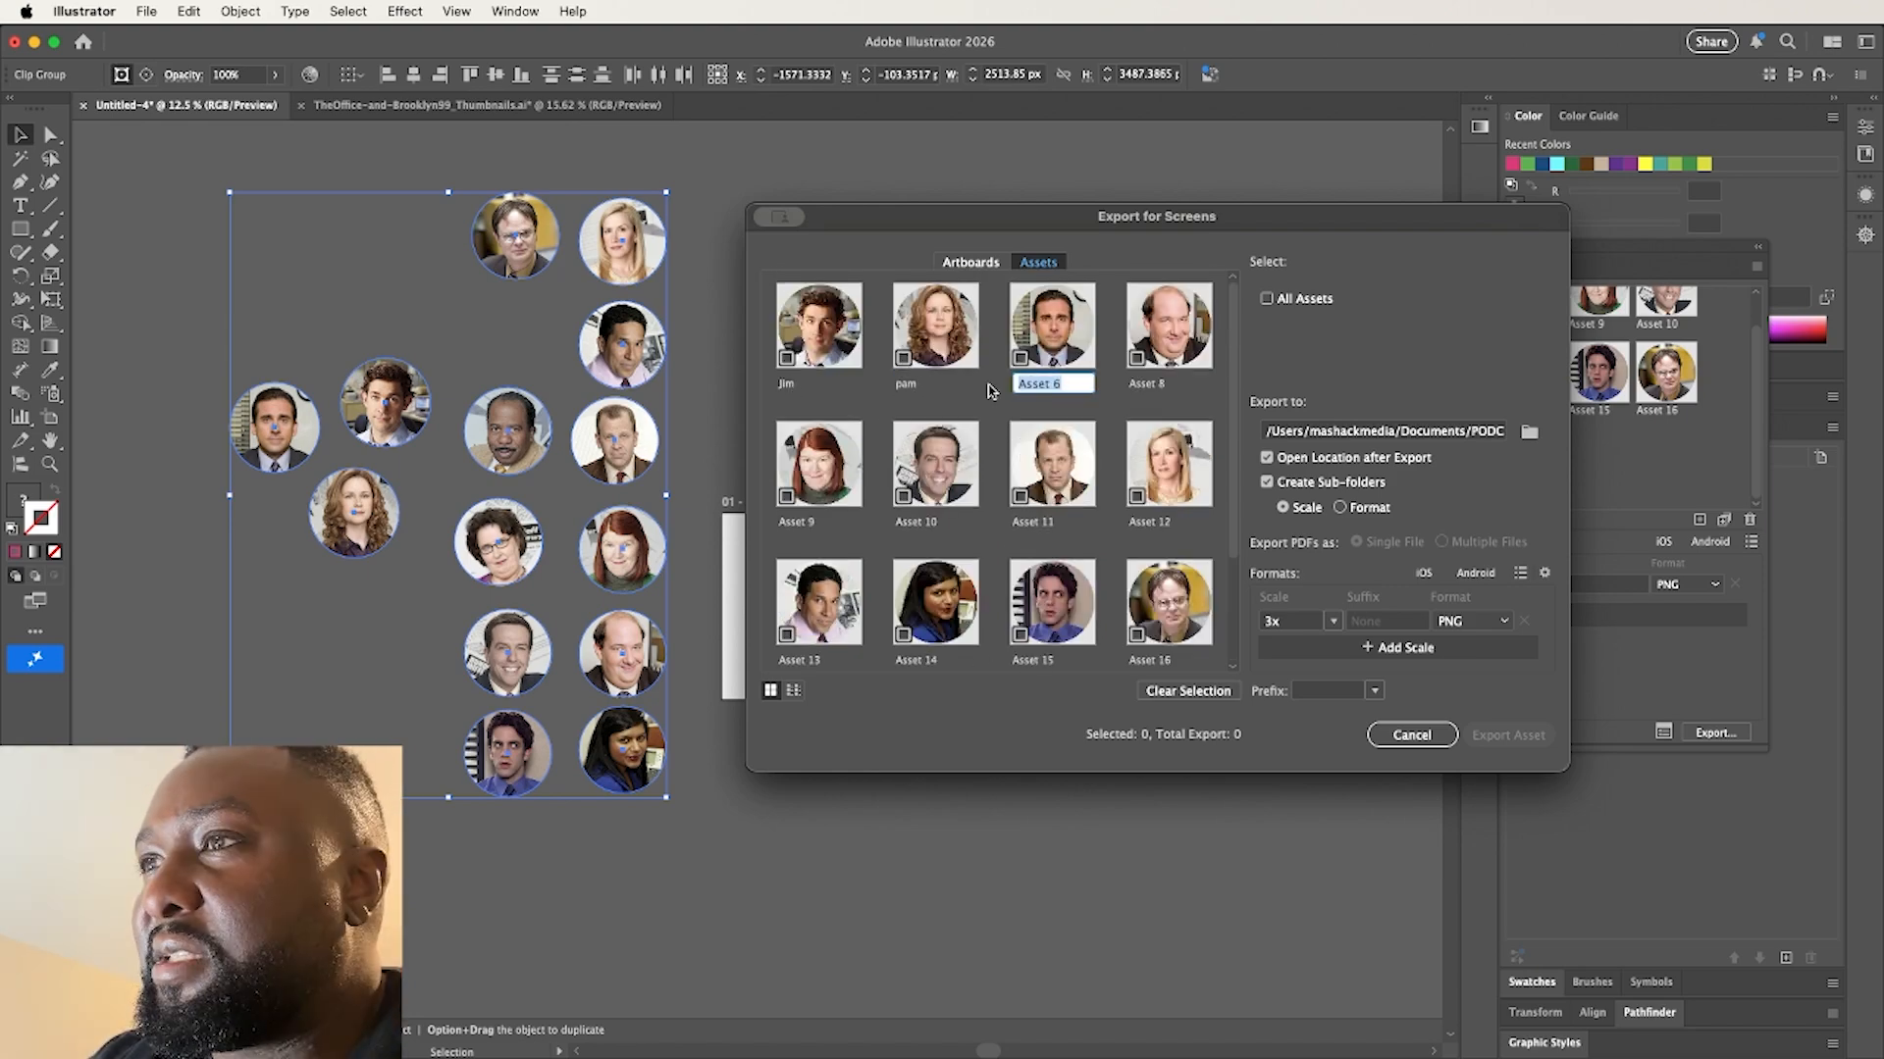
{"action": "left_click", "coordinate": [917, 384]}
{"action": "double_click", "coordinate": [908, 387]}
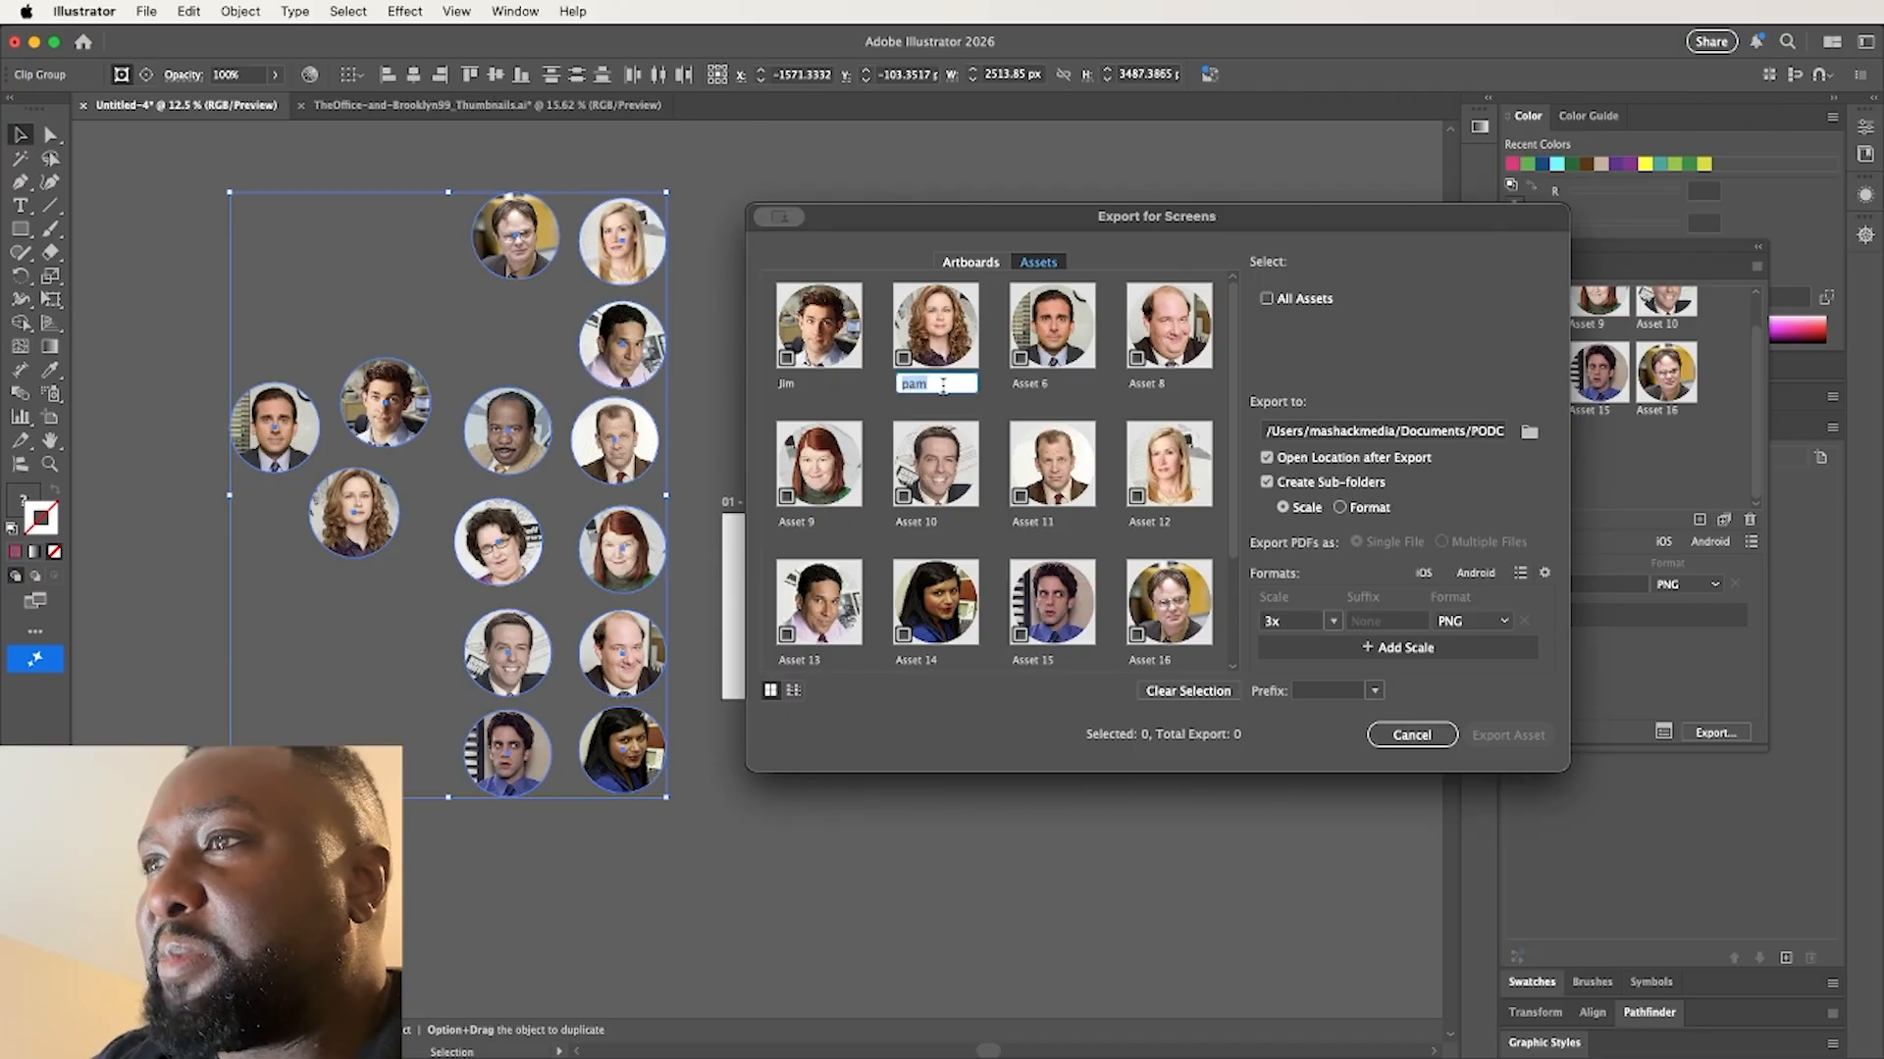
{"action": "type", "text": "P"}
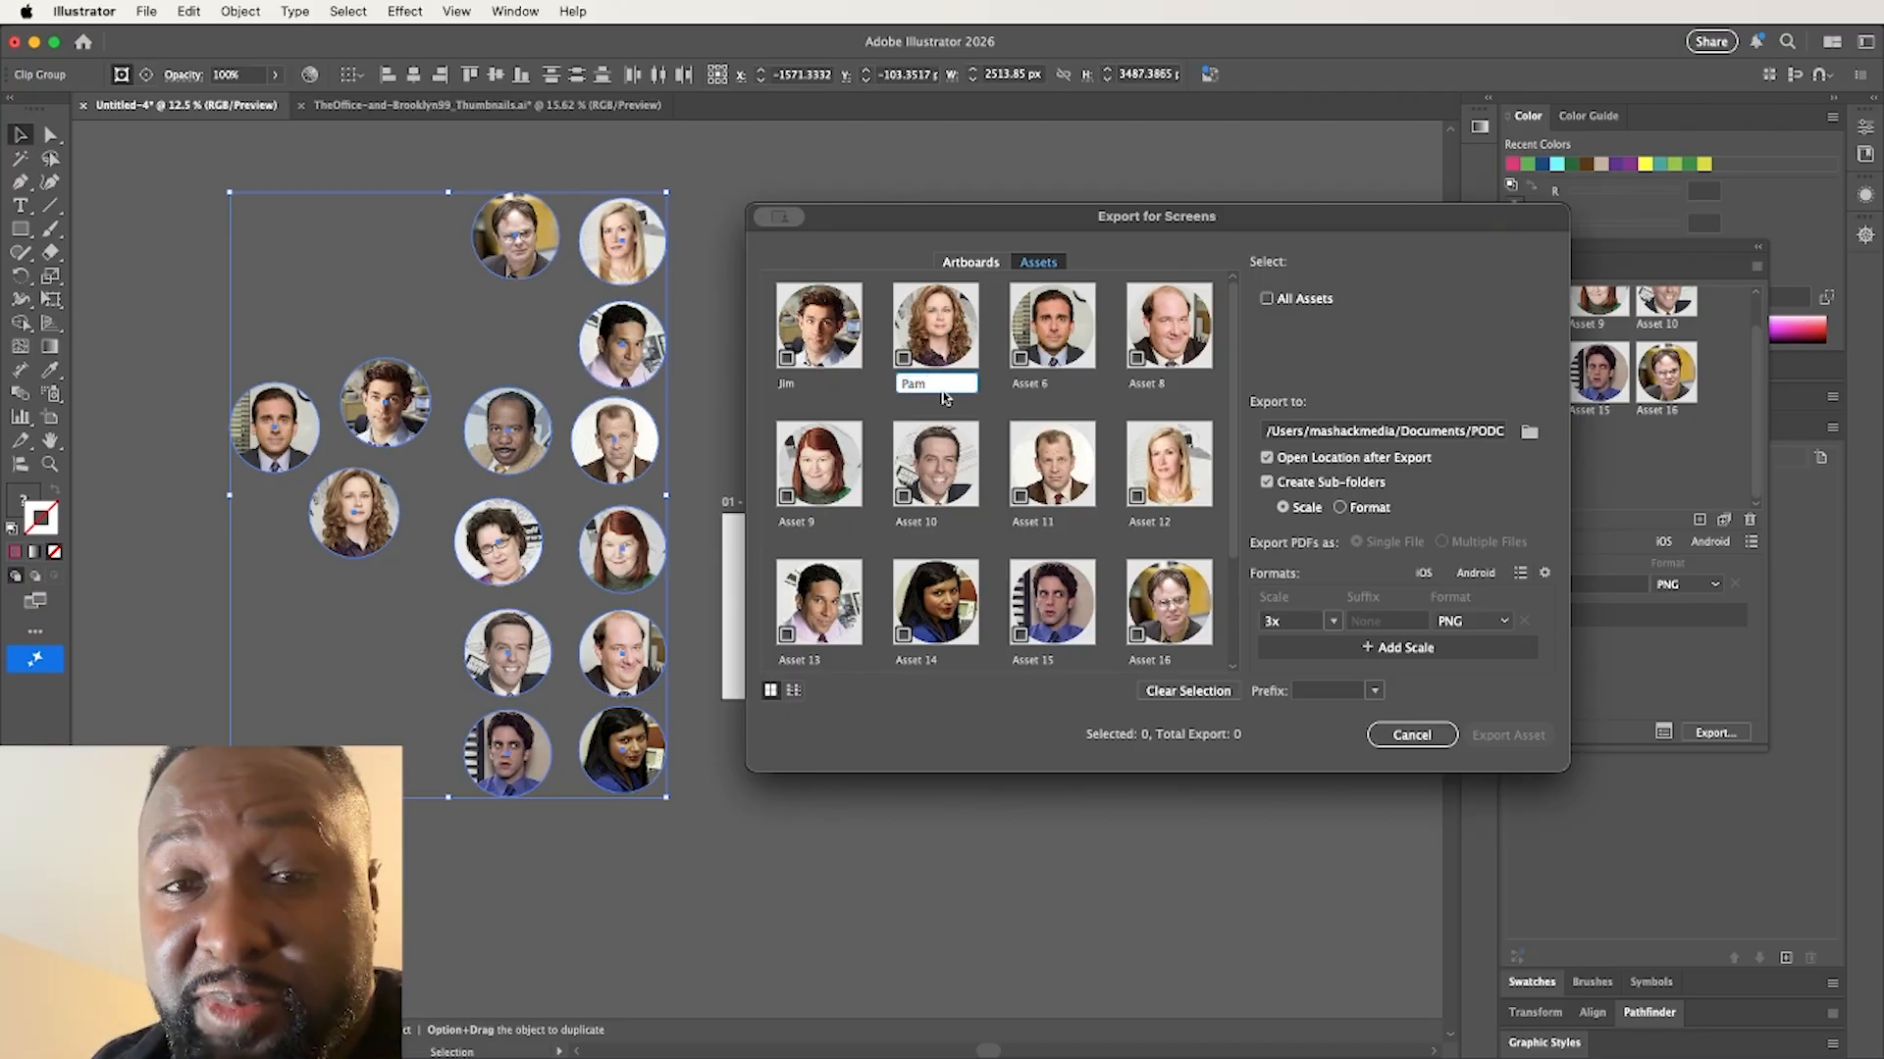
Rename the third export asset as Mike and close the Export for Screens dialog without exporting
{"action": "left_click", "coordinate": [1037, 392]}
{"action": "double_click", "coordinate": [1042, 384]}
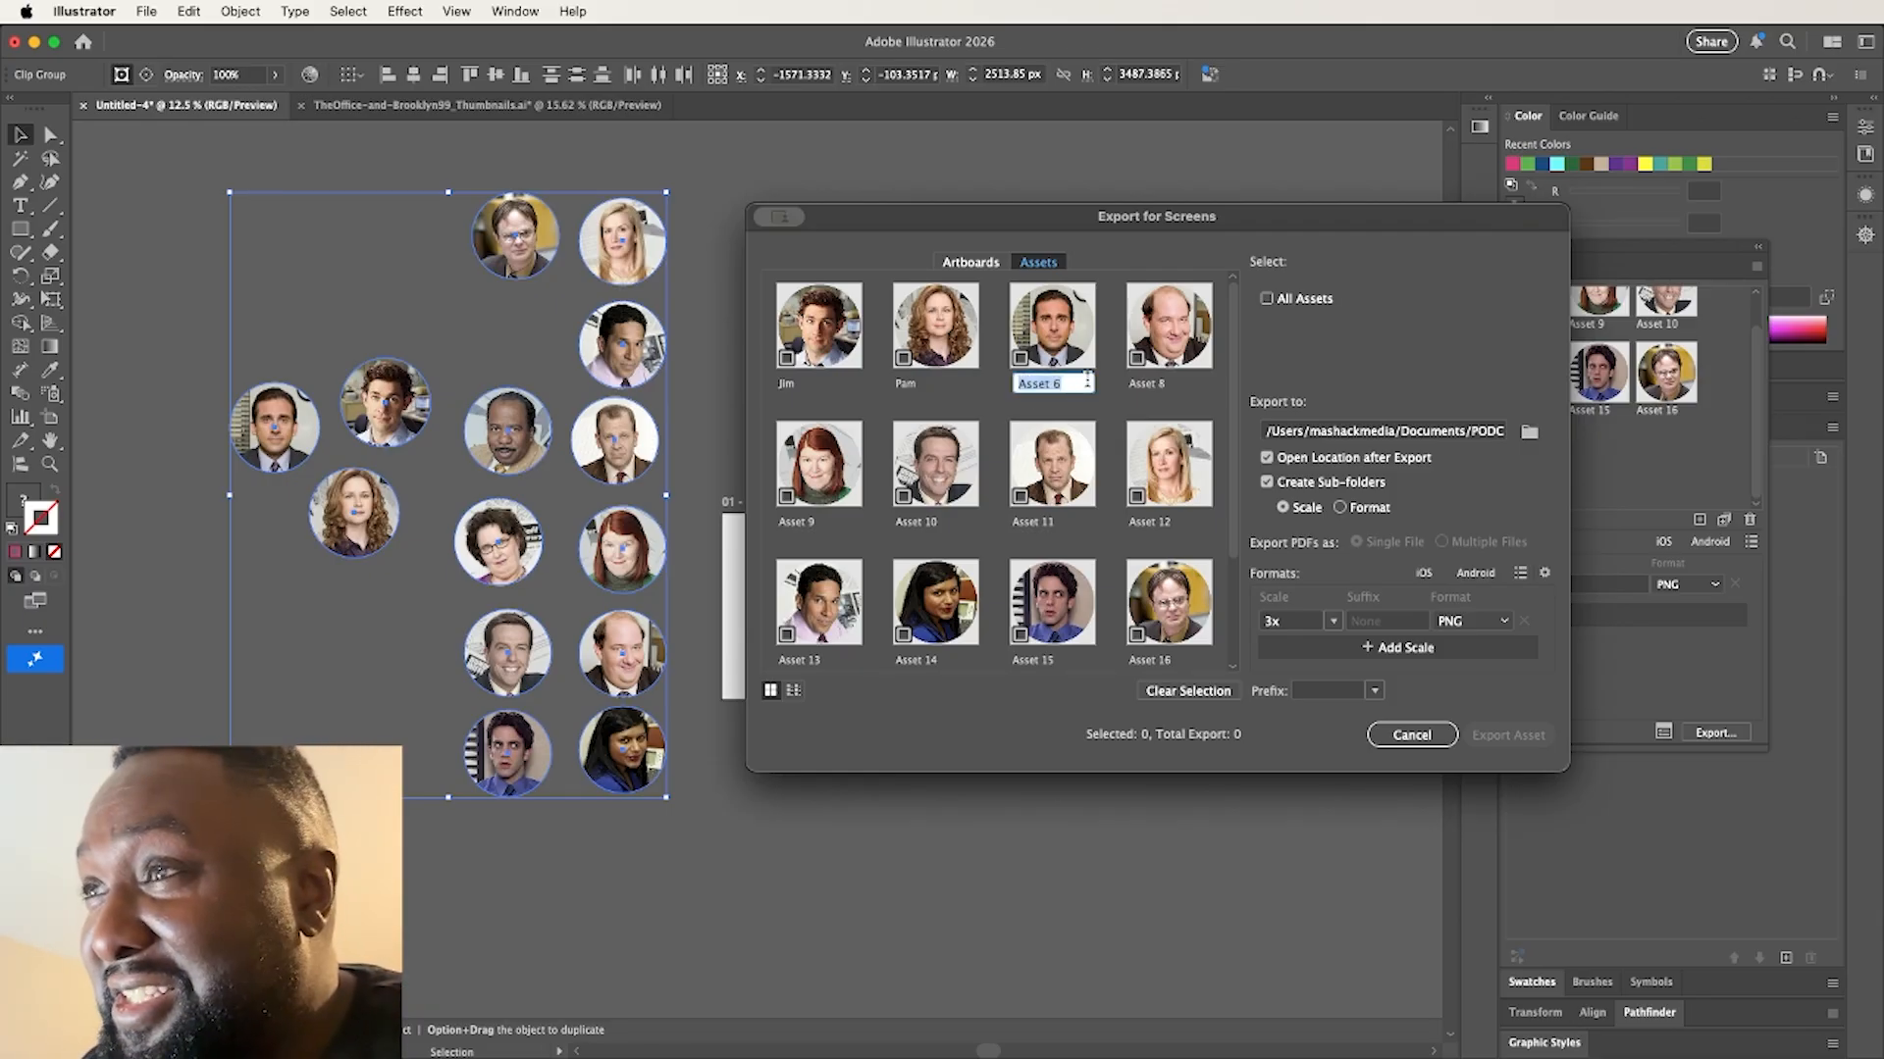
{"action": "type", "text": "Mike"}
{"action": "key", "text": "Return"}
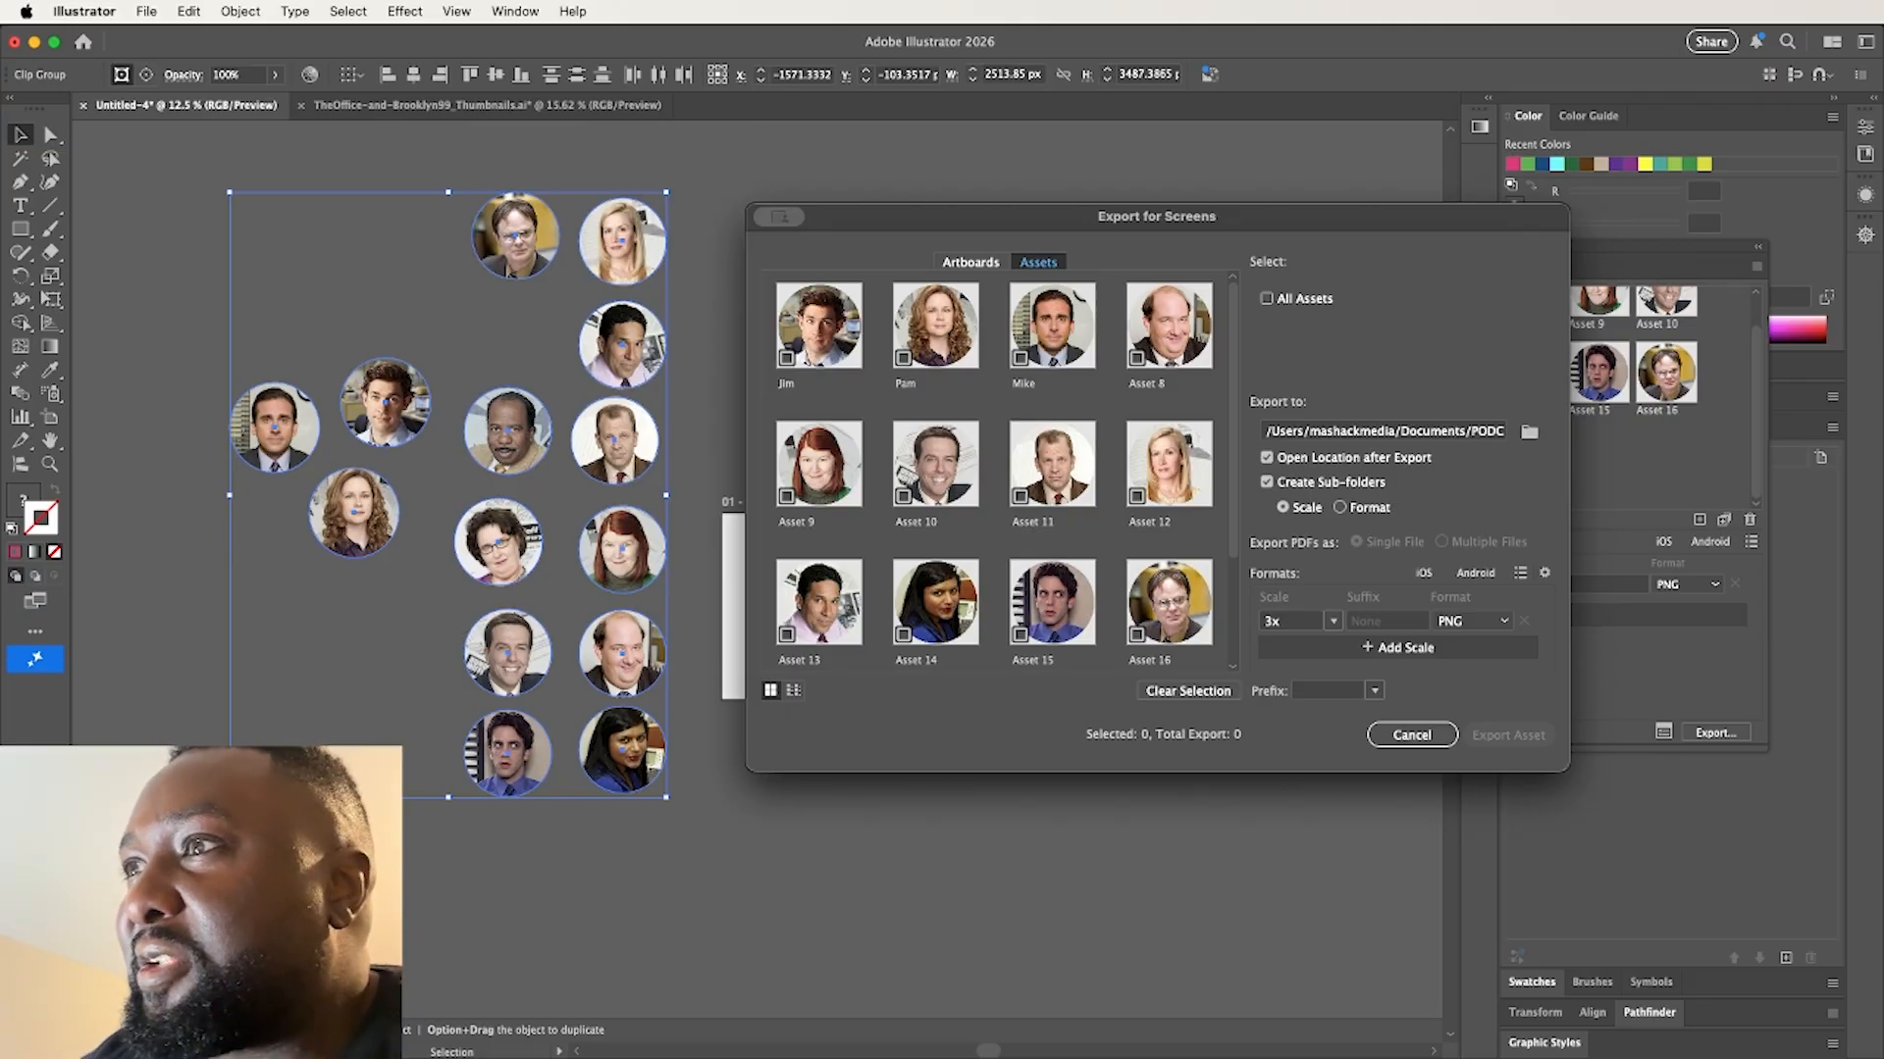
{"action": "left_click", "coordinate": [1413, 736]}
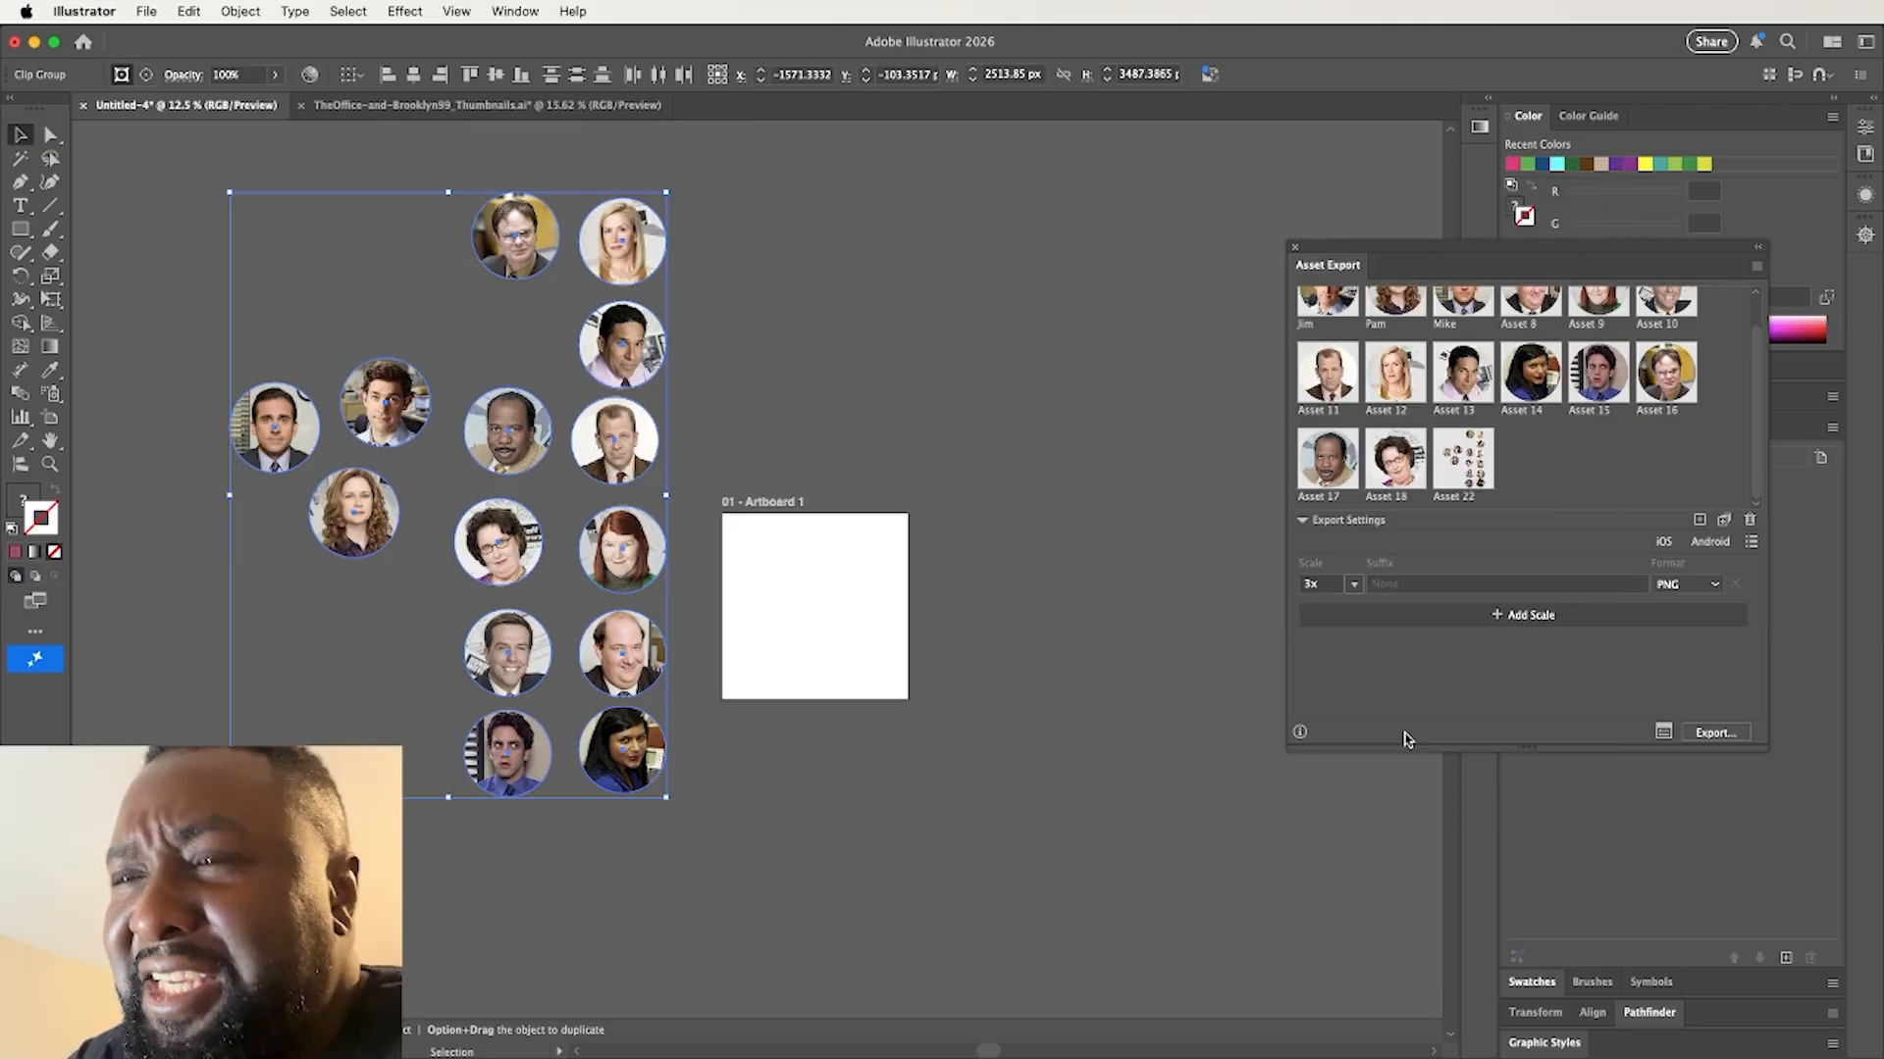